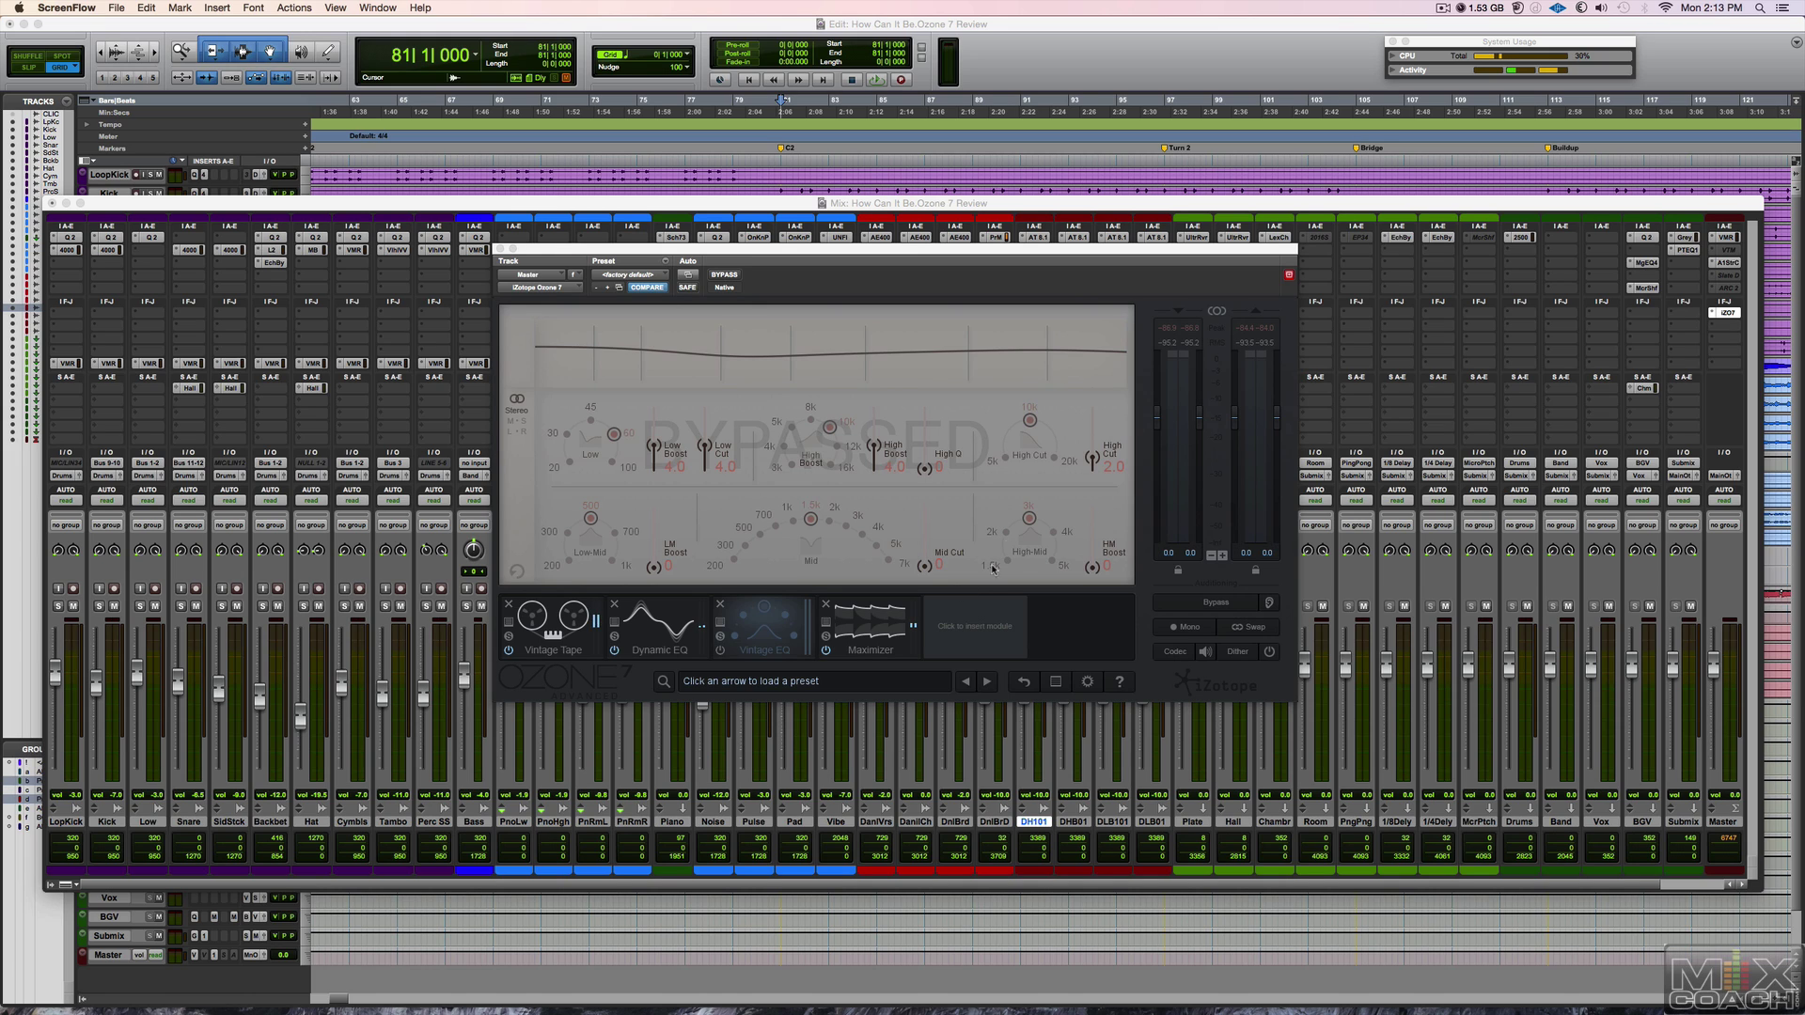
Show Ozone 7's Maximizer on the master: IRC IV Modern, -2.0 dB threshold, -1.0 dB ceiling.
left_click(883, 639)
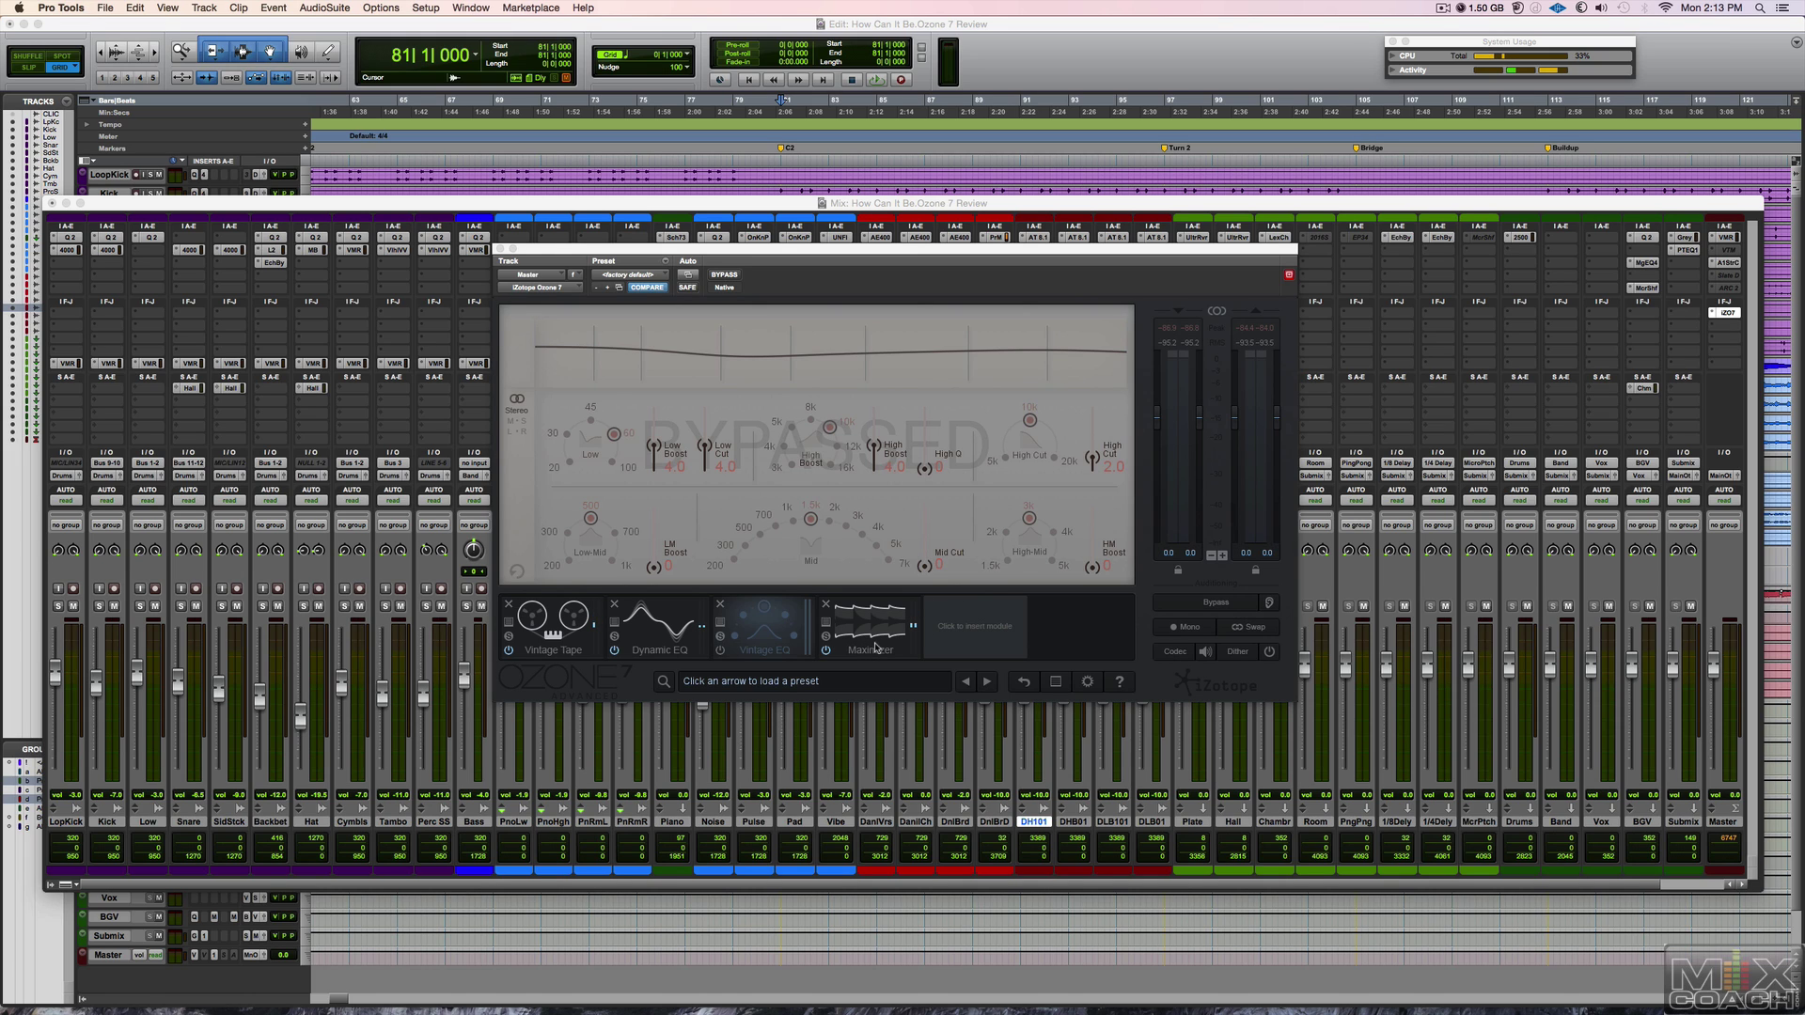
left_click(876, 647)
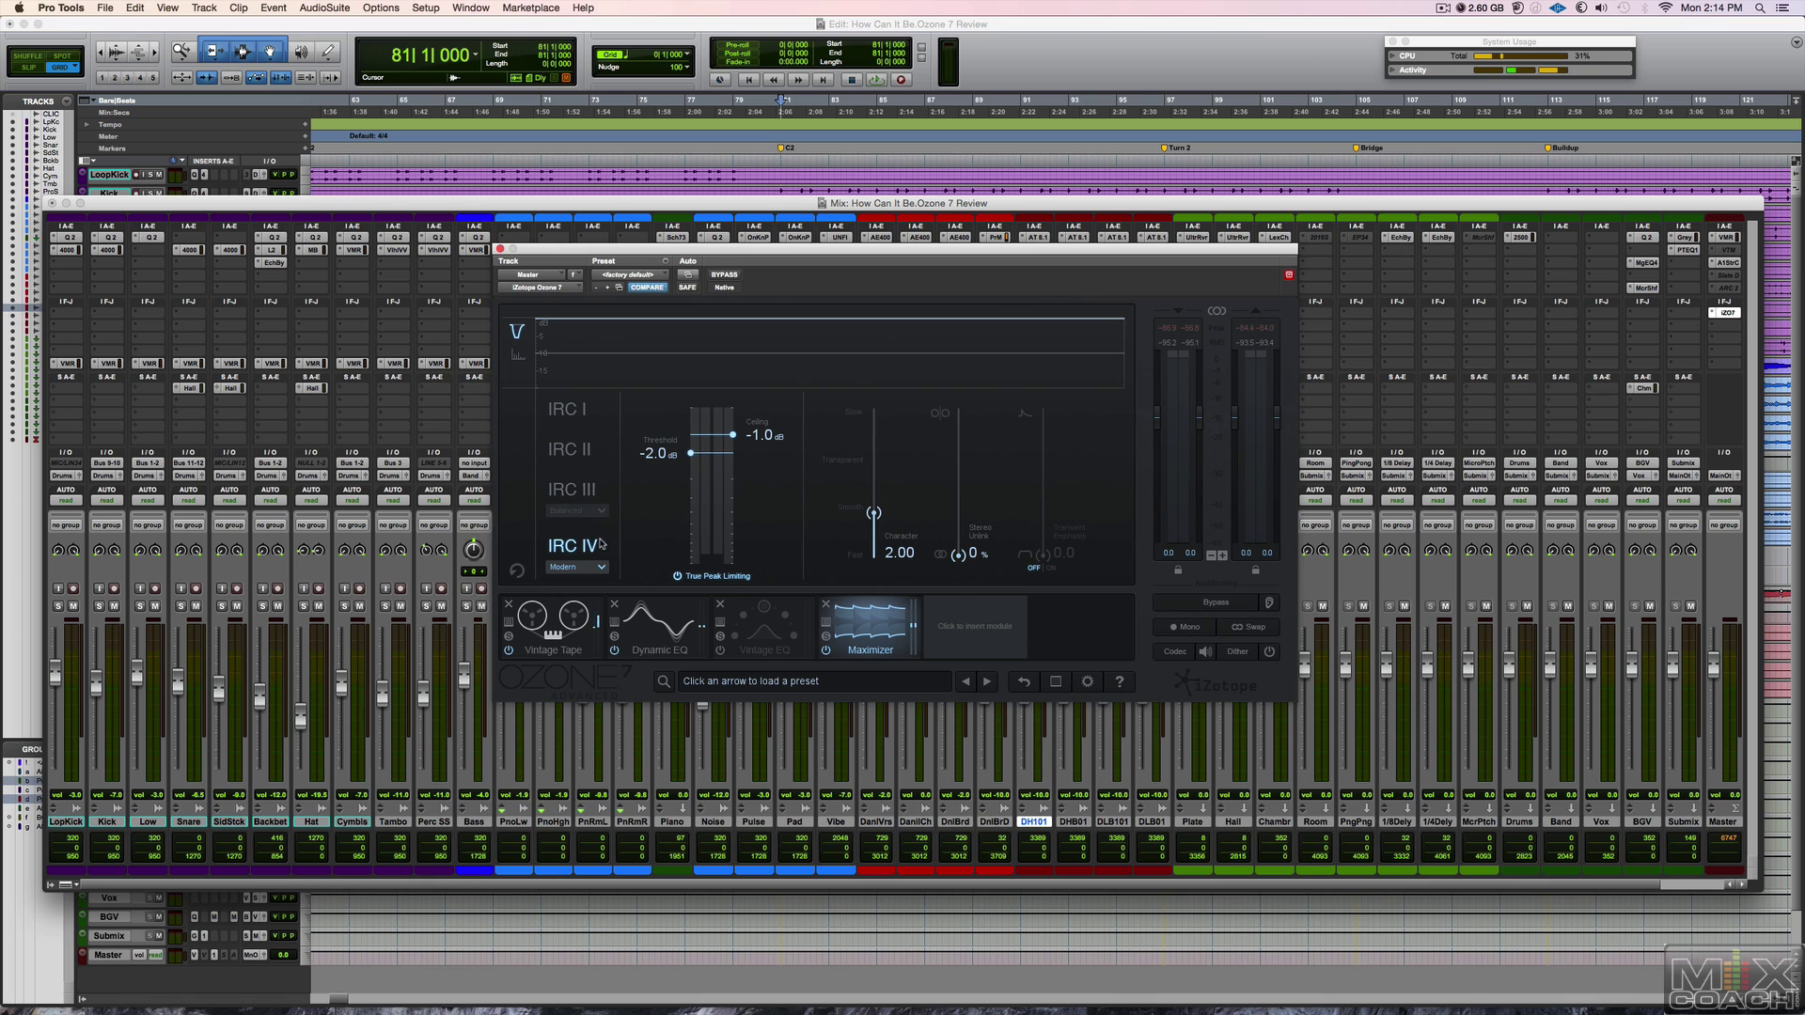
Set Maximizer threshold to -1.0 dB, then audition with Vintage Tape and Dynamic EQ bypassed and restored.
left_click_drag(691, 459, 689, 444)
key("space")
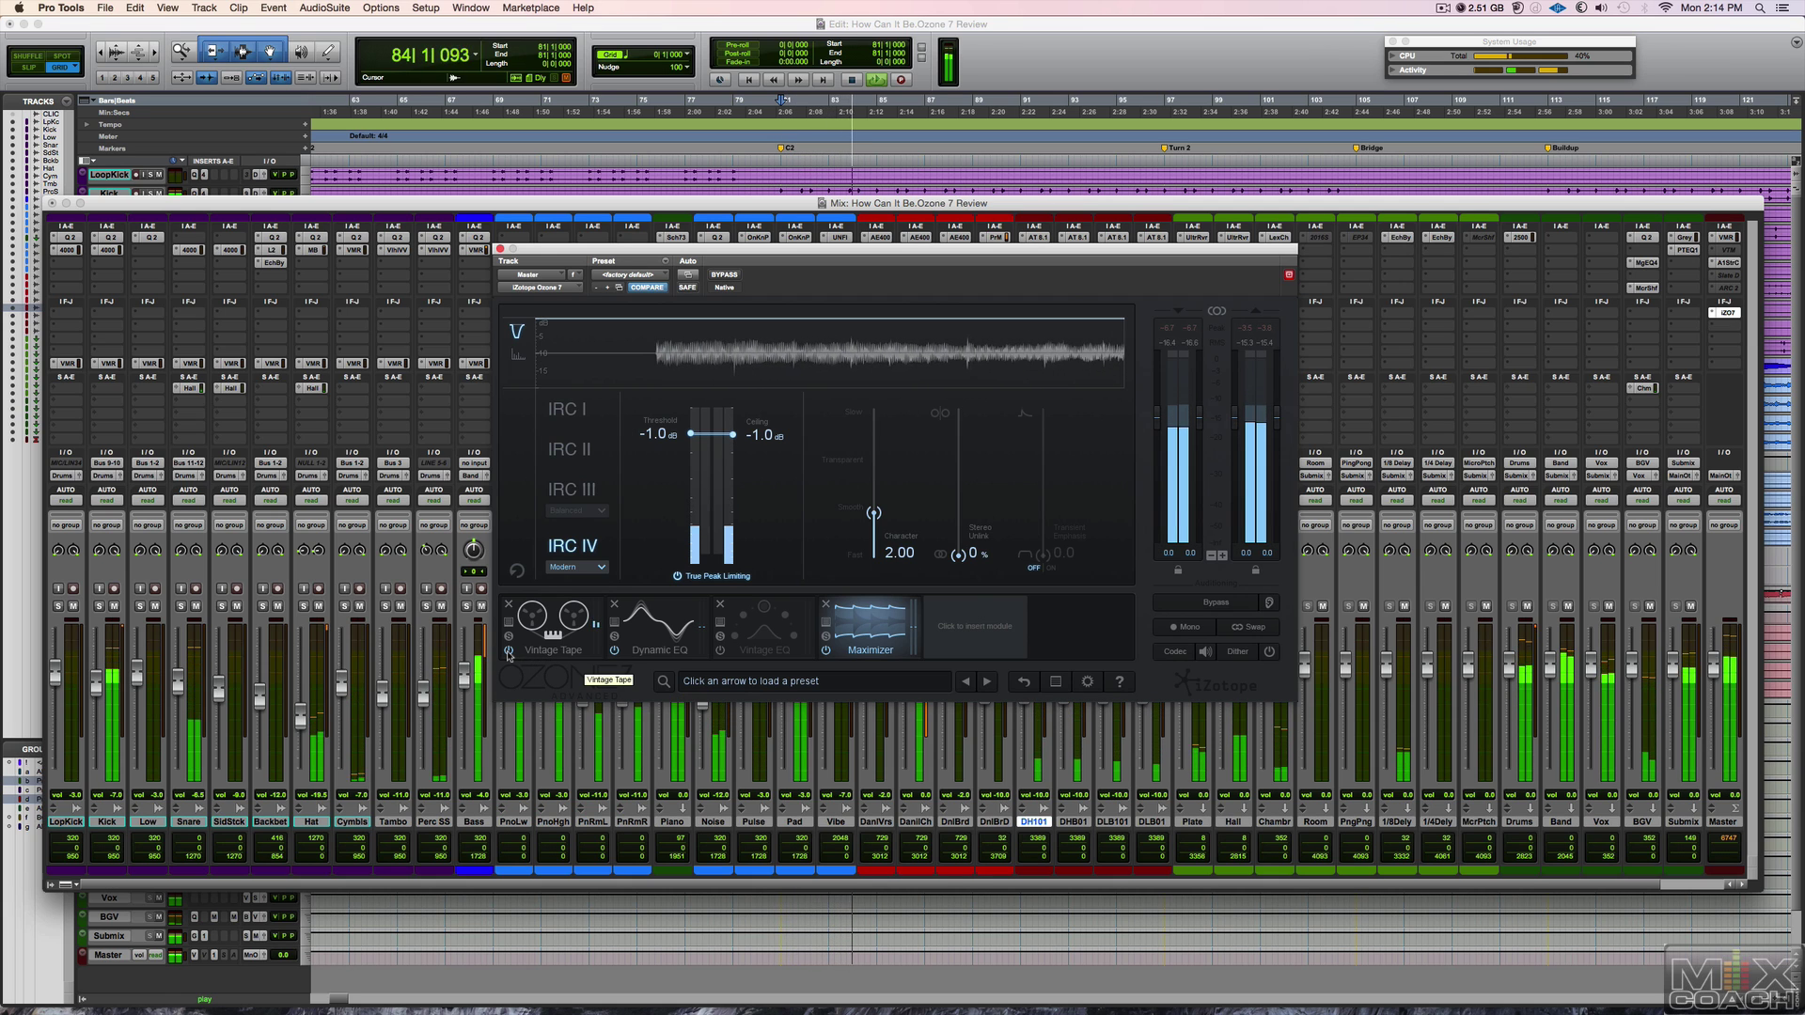
left_click(509, 651)
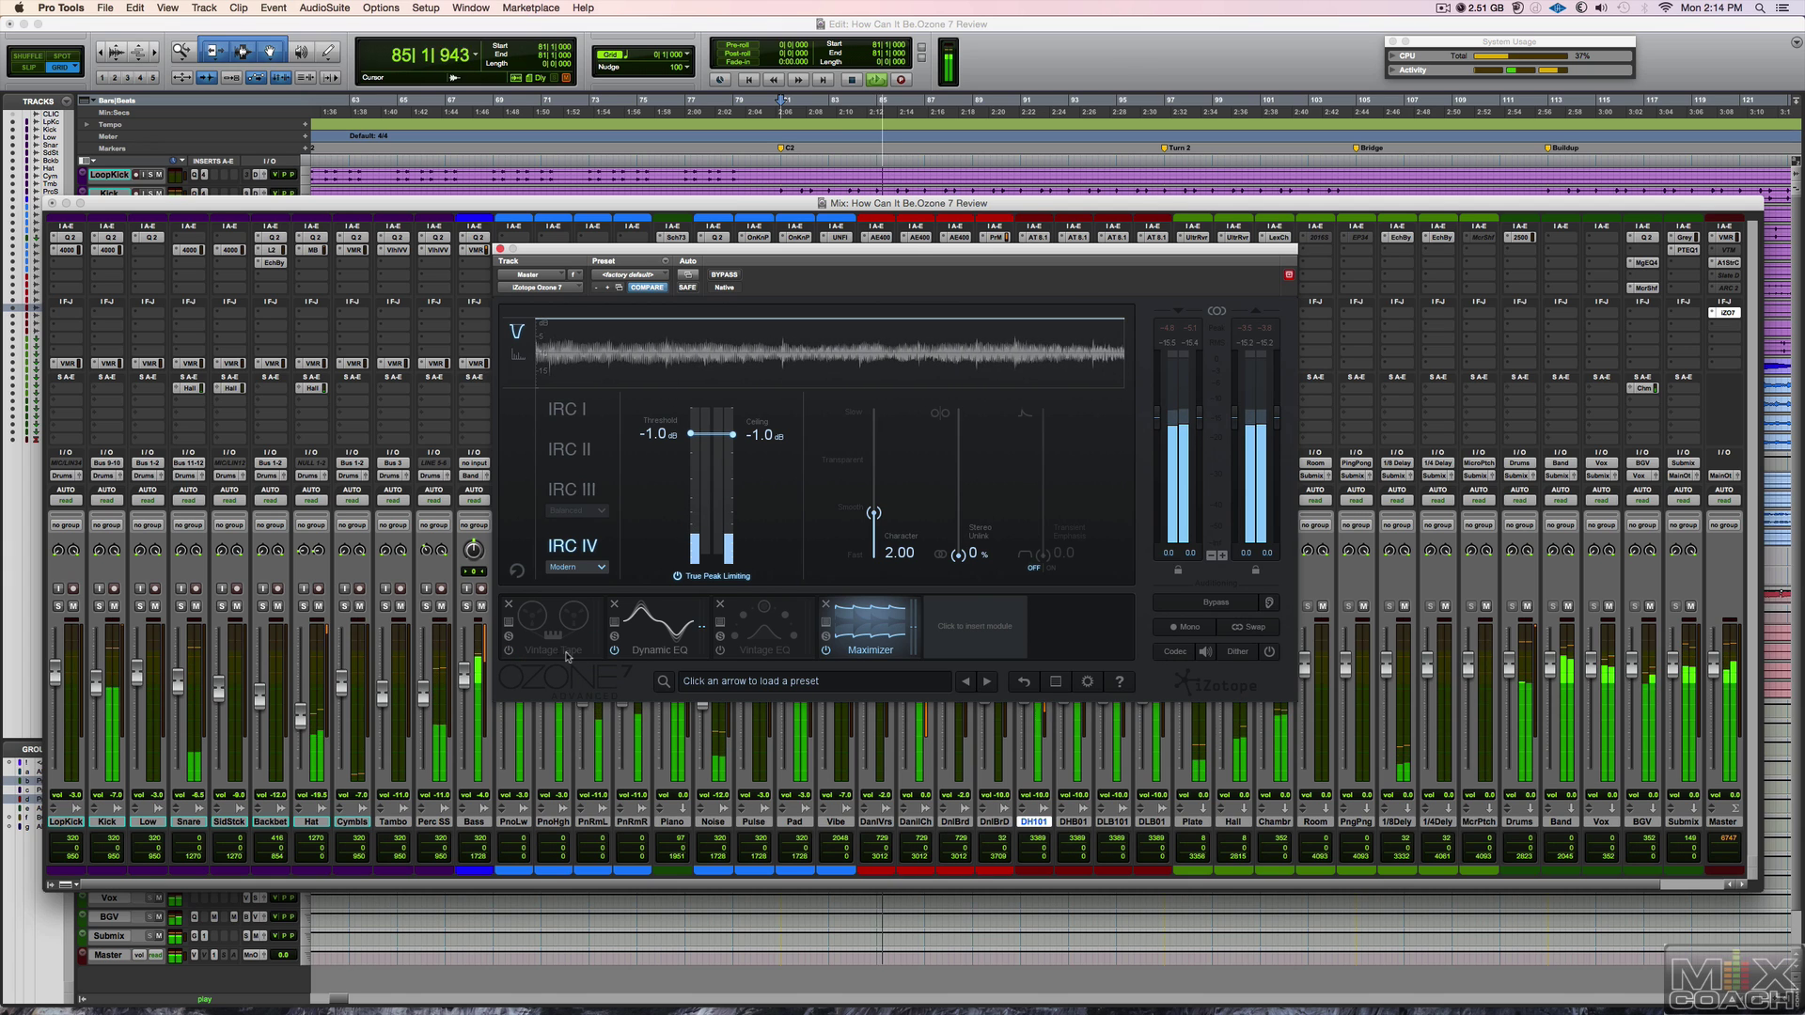
left_click(613, 652)
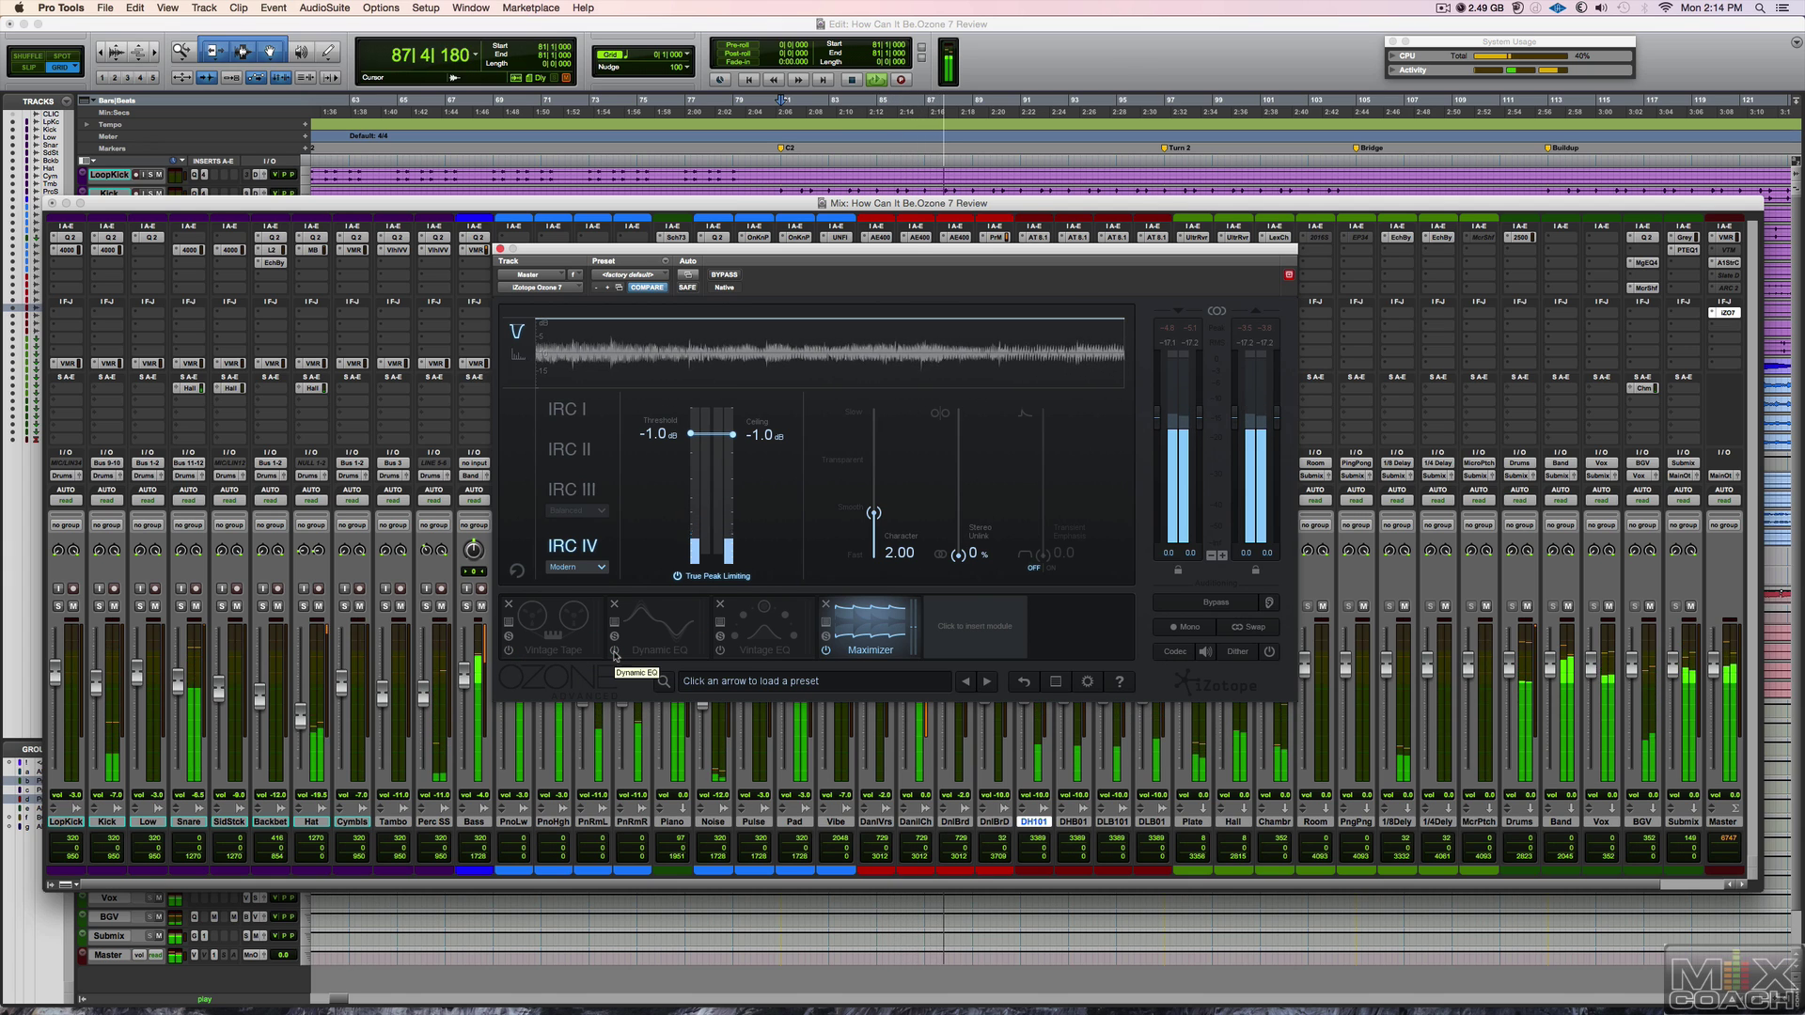
left_click(614, 651)
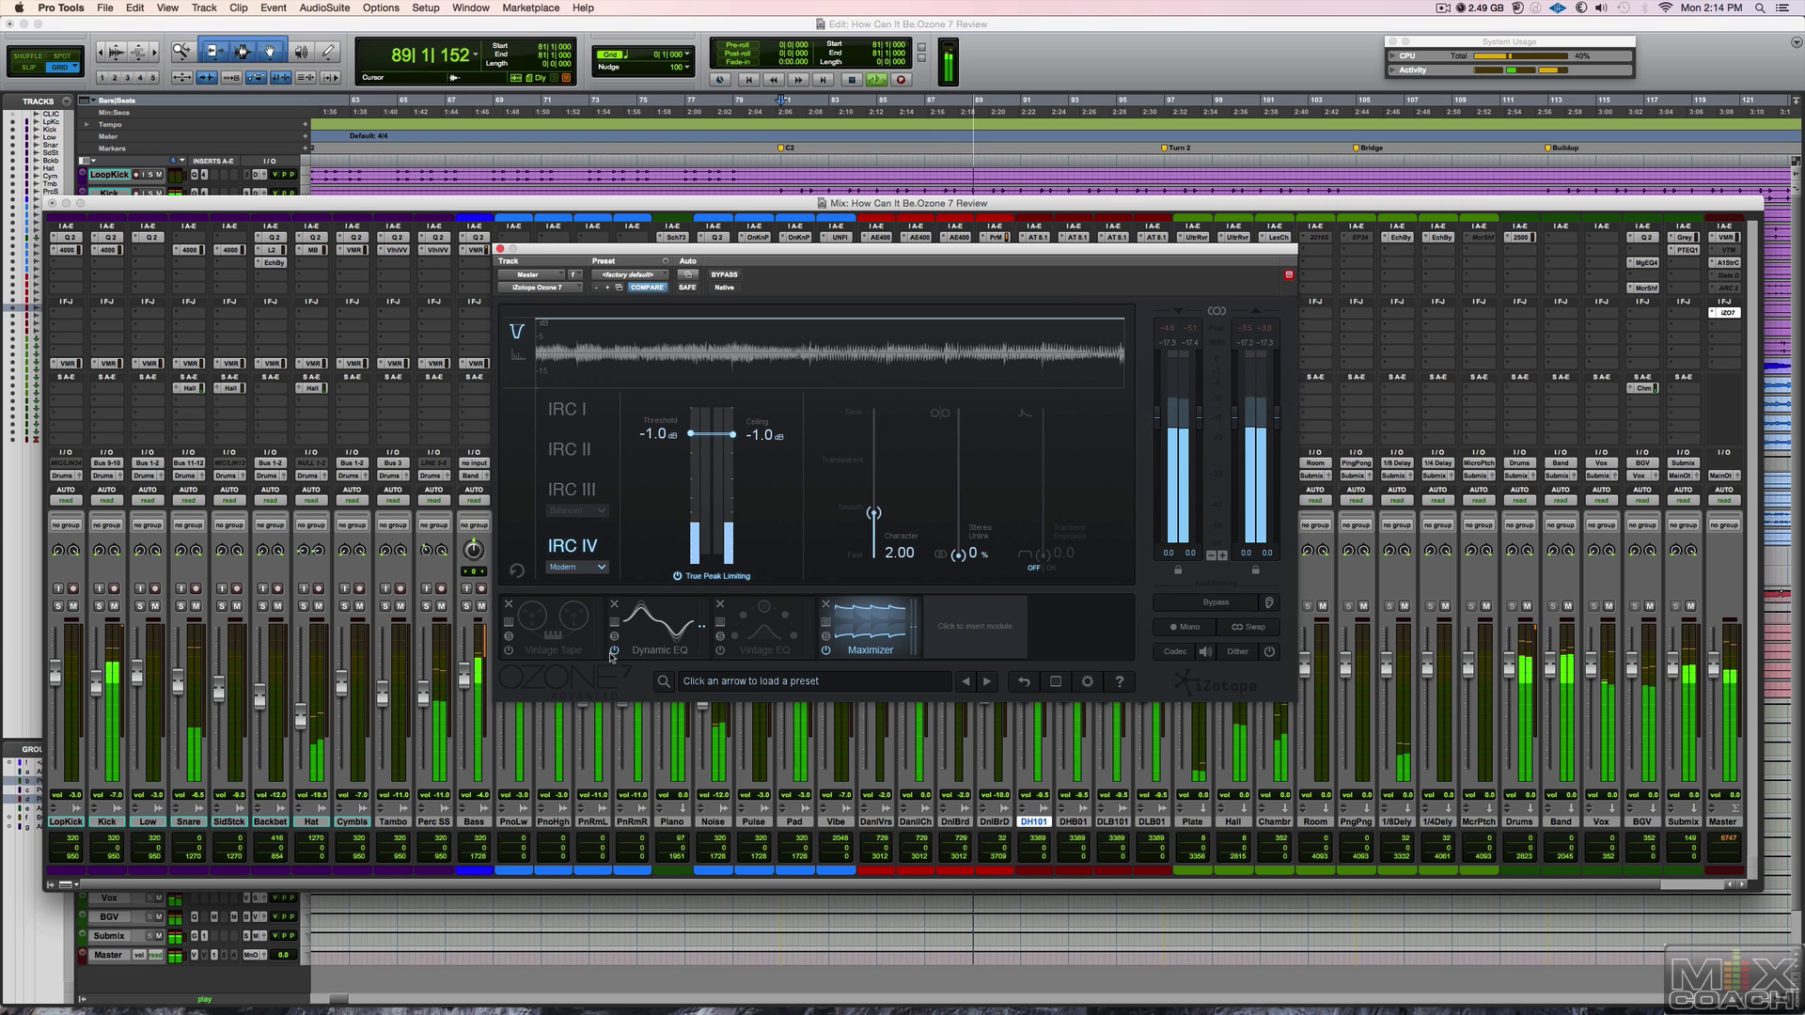
left_click(509, 651)
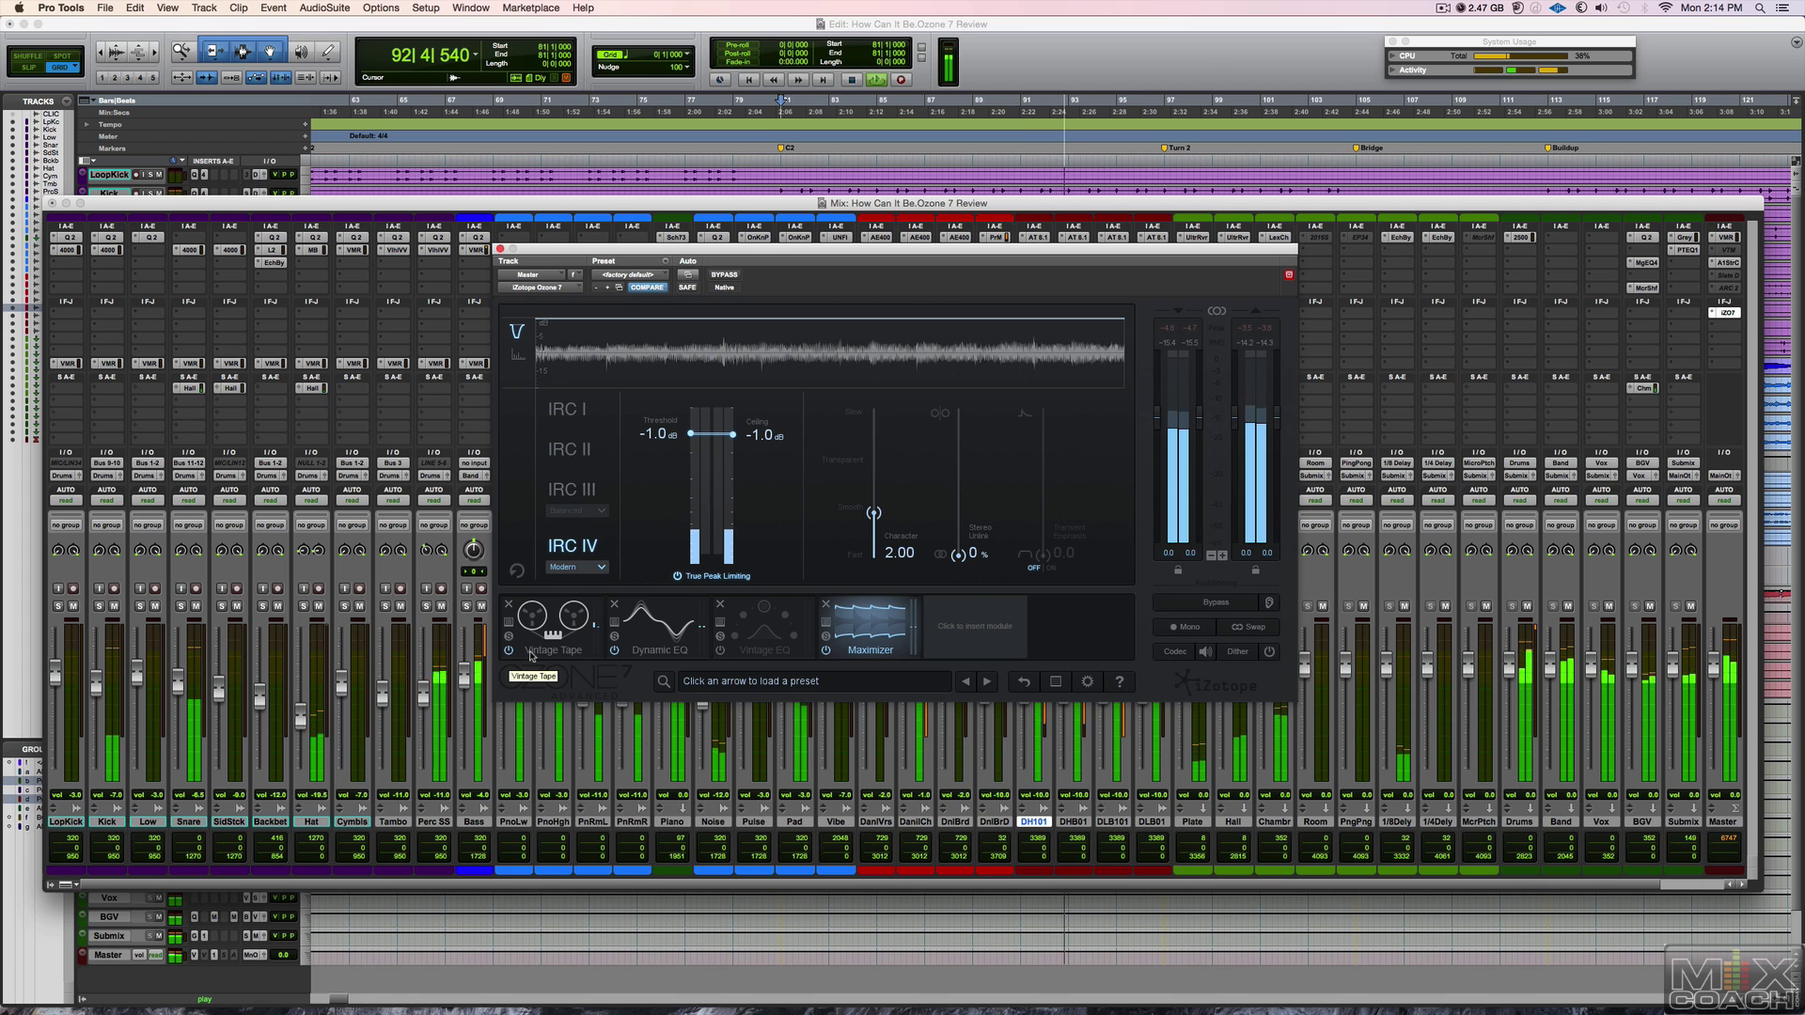
key("space")
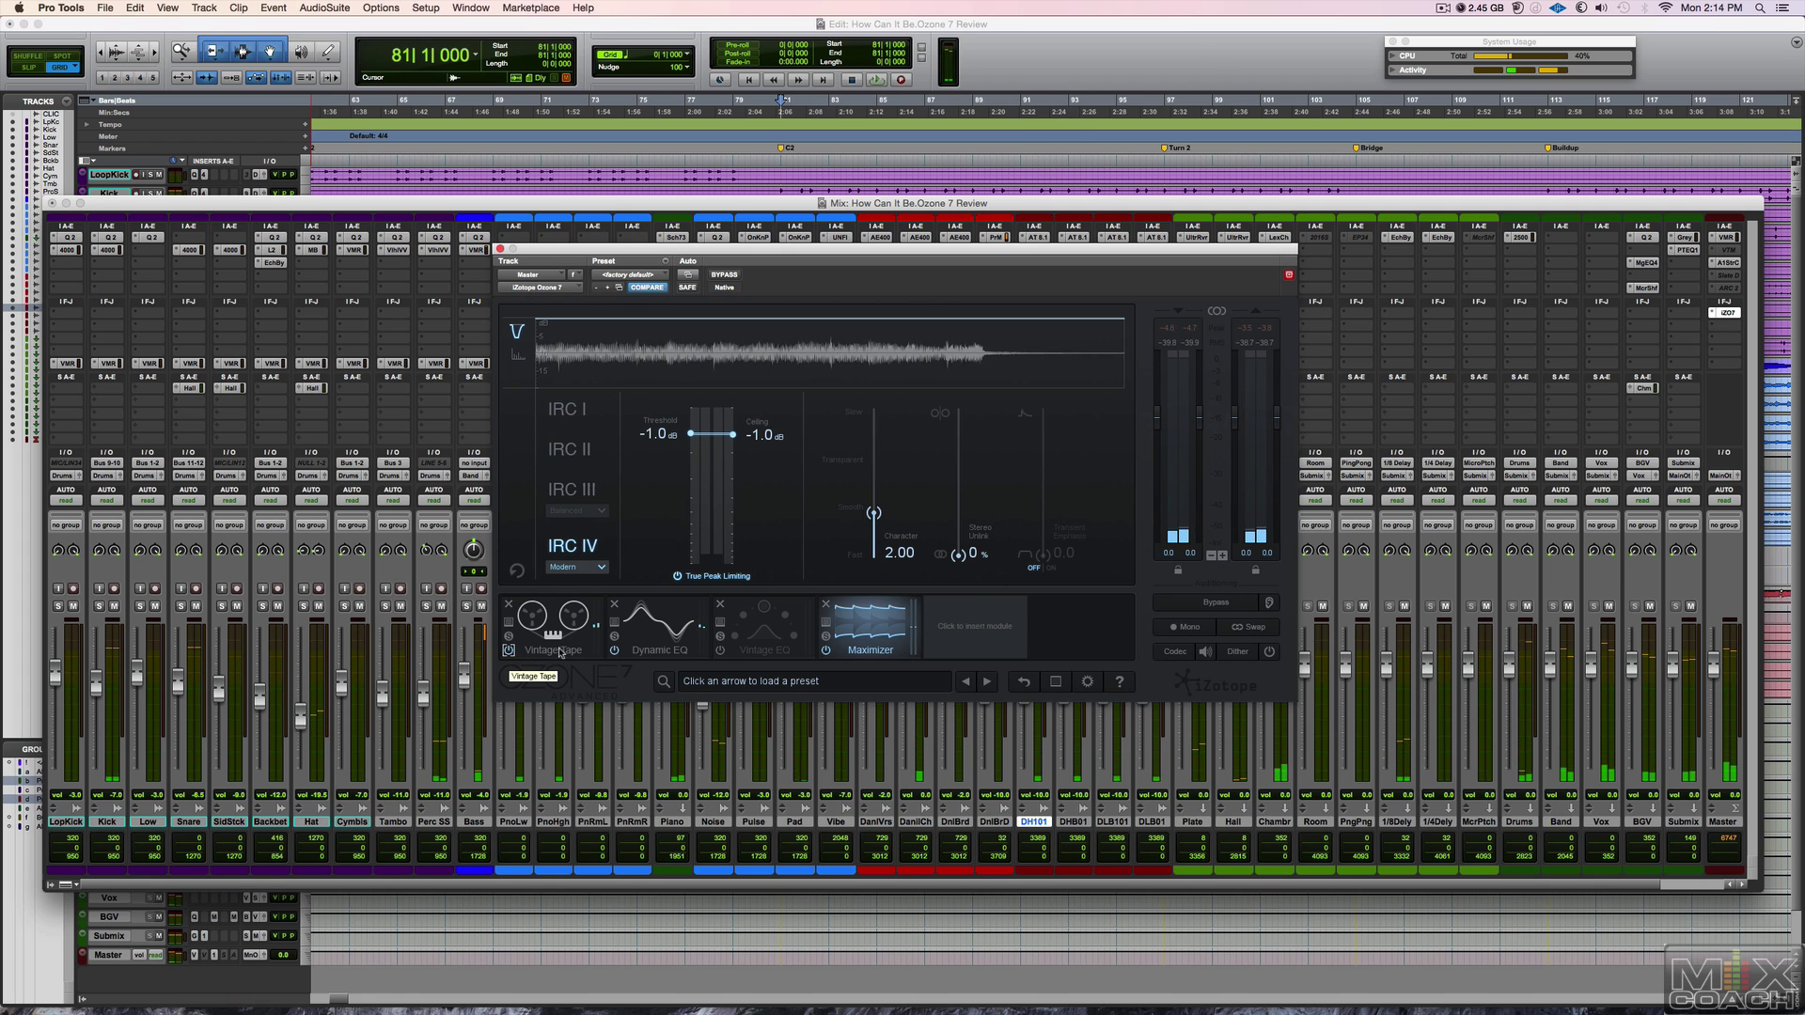
View Vintage Tape settings, then Dynamic EQ settings (Band 1 at 60 Hz, 2.0 dB gain, -20.0 dB threshold).
left_click(561, 650)
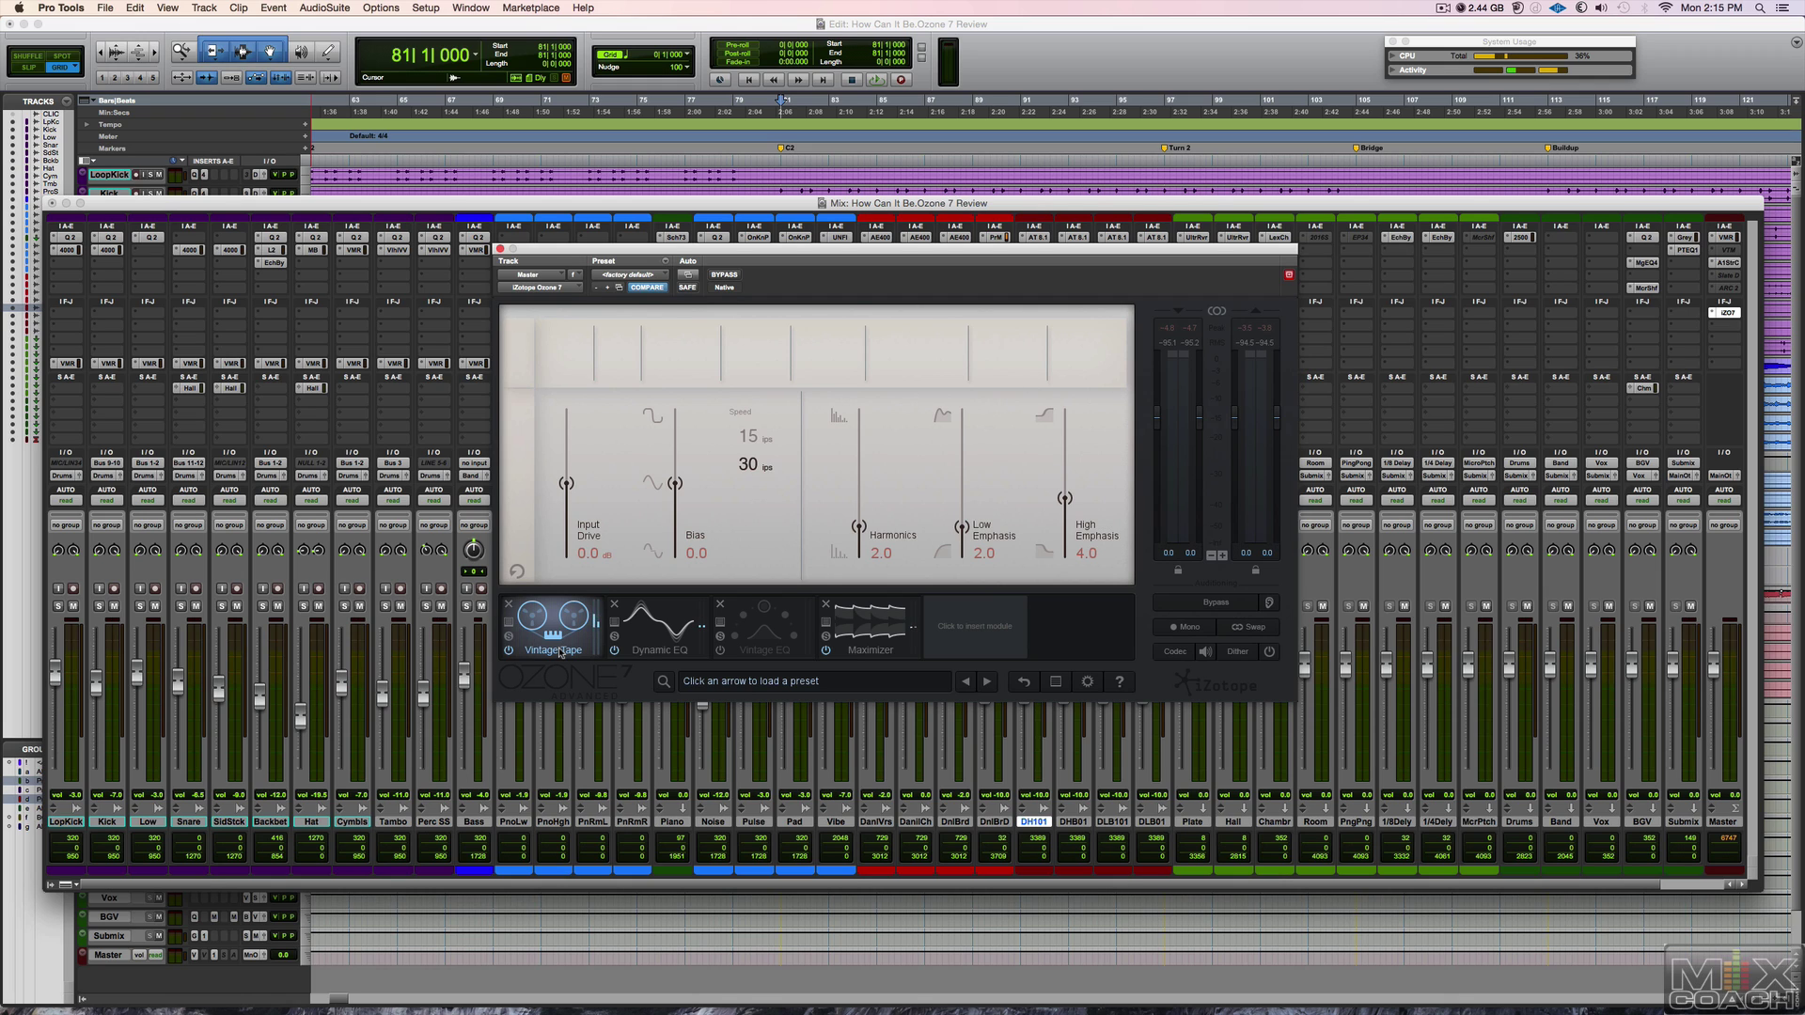
left_click(669, 649)
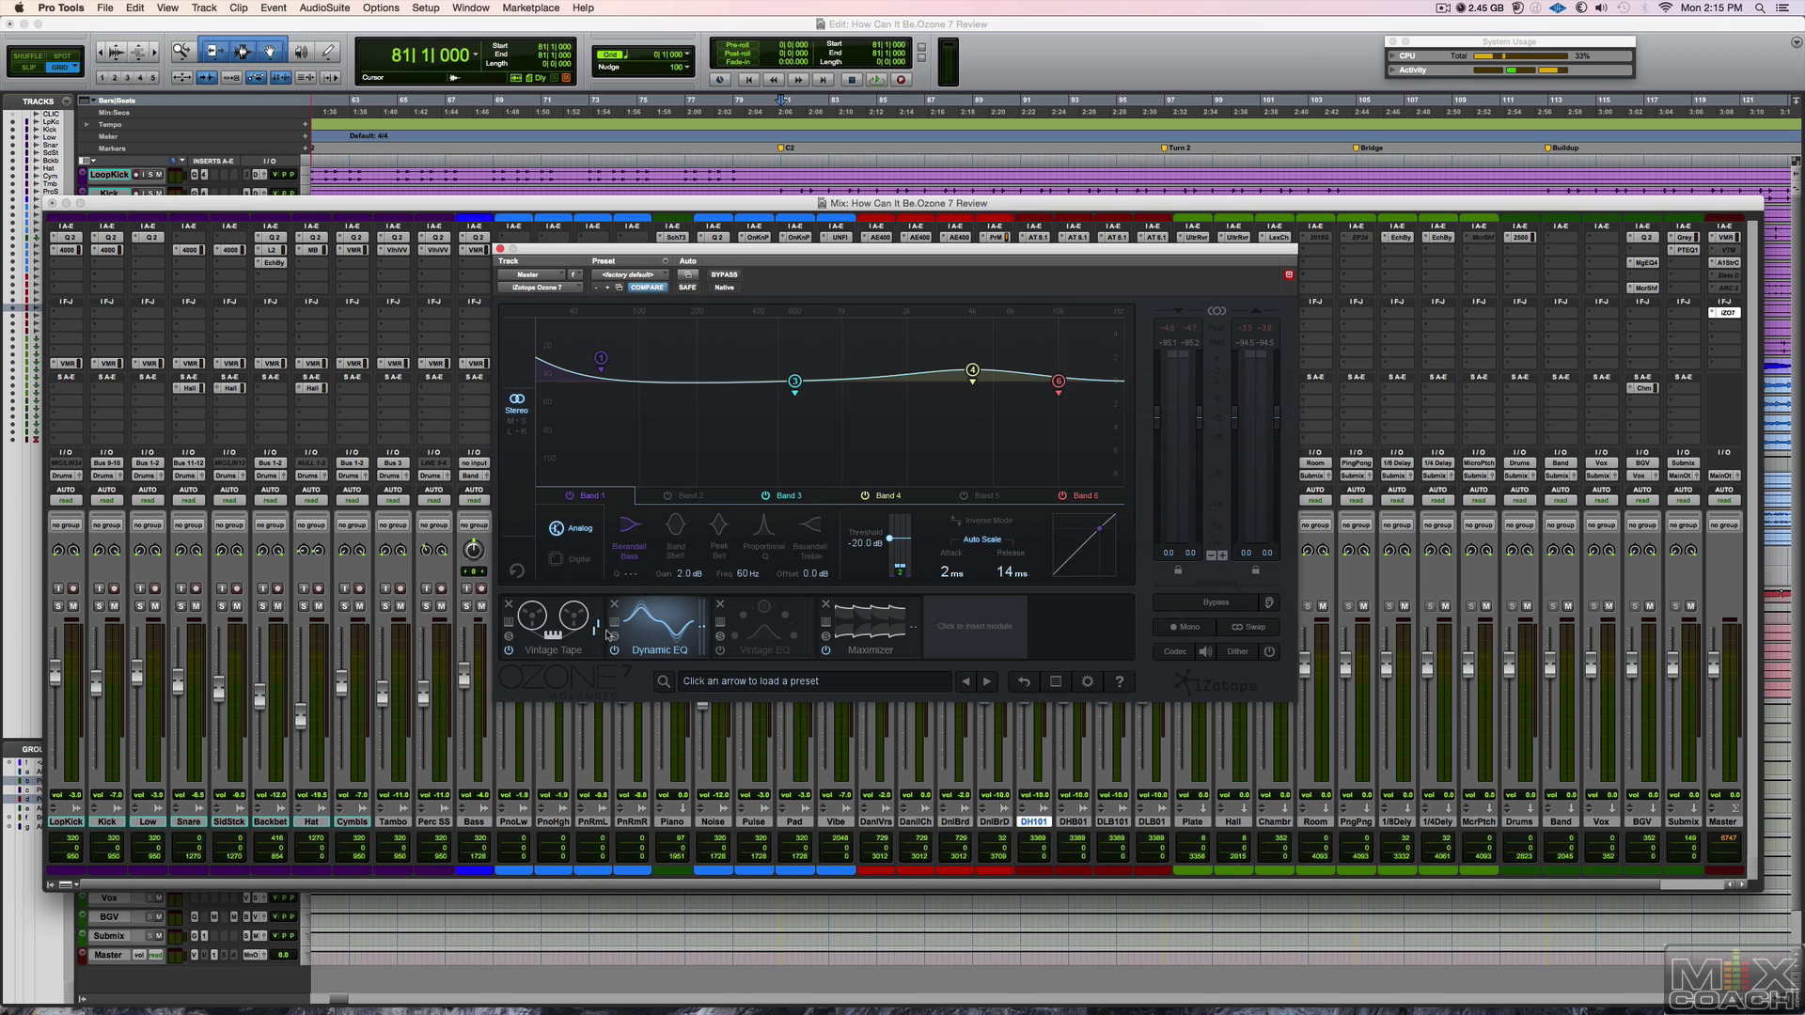
Display the bypassed Vintage EQ module's settings with its boost and cut values.
left_click(752, 643)
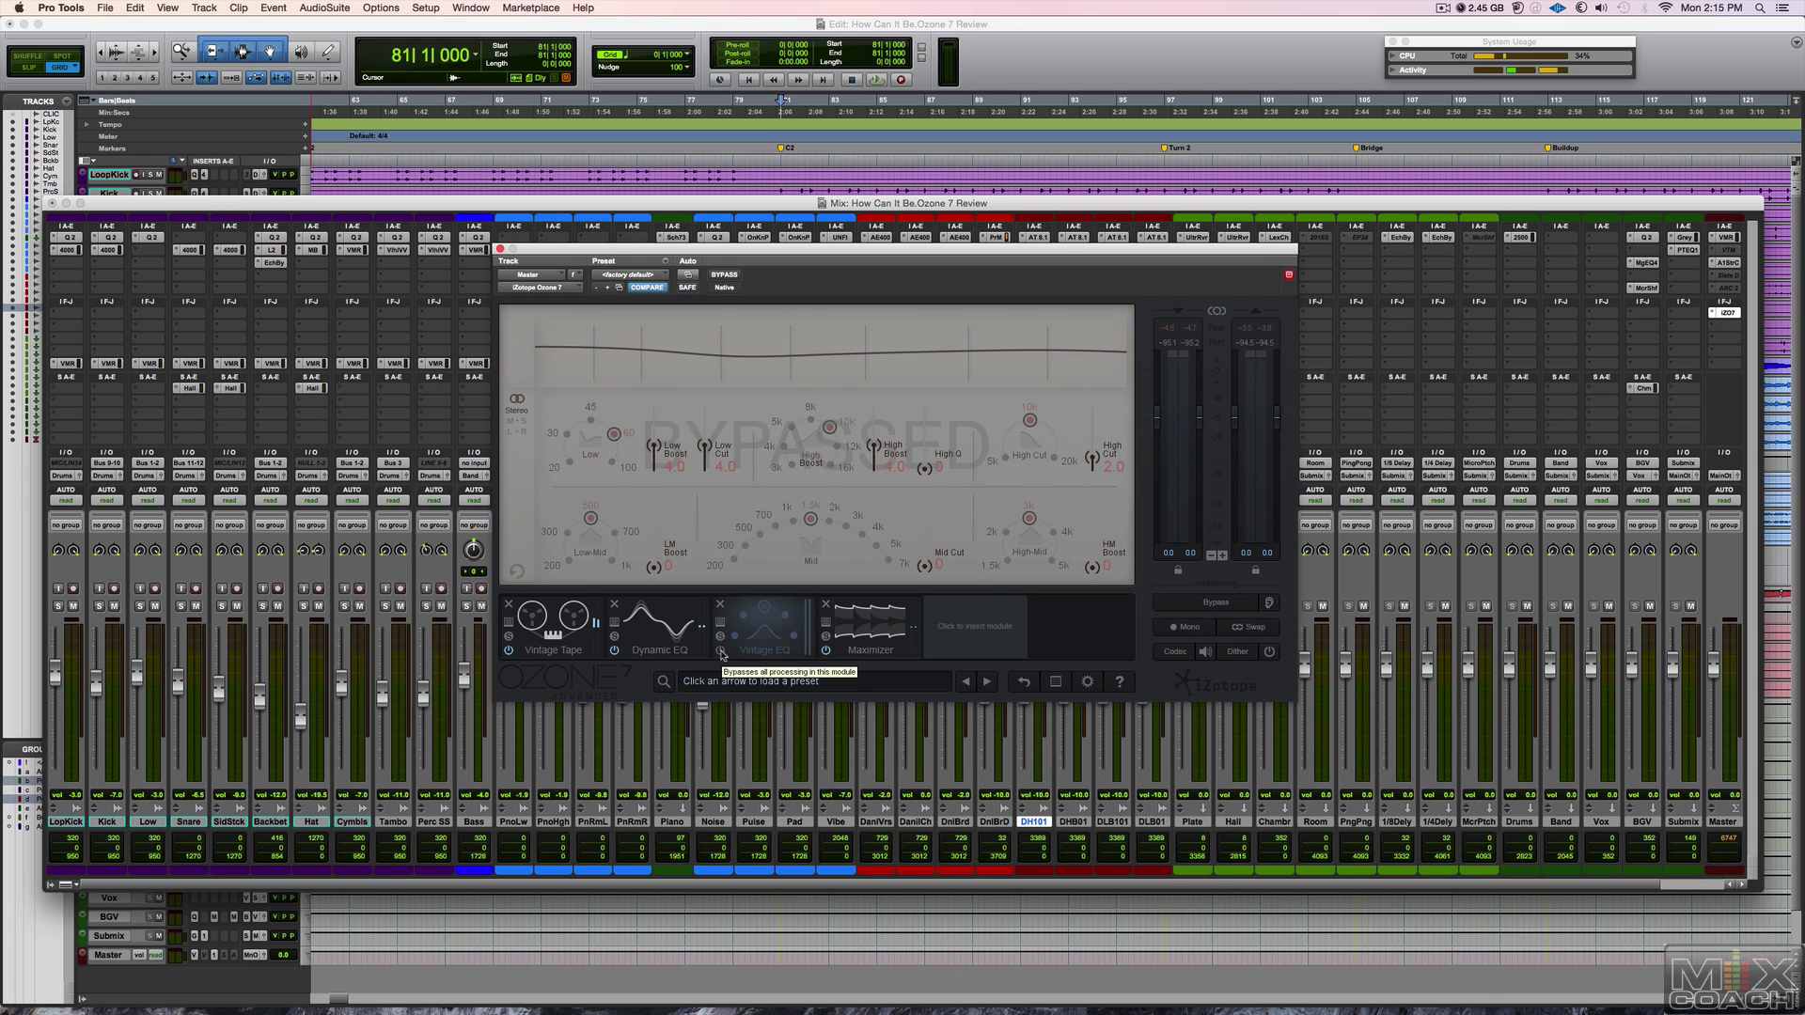
Play the session while switching Vintage EQ on, off and on again, then stop playback.
key("space")
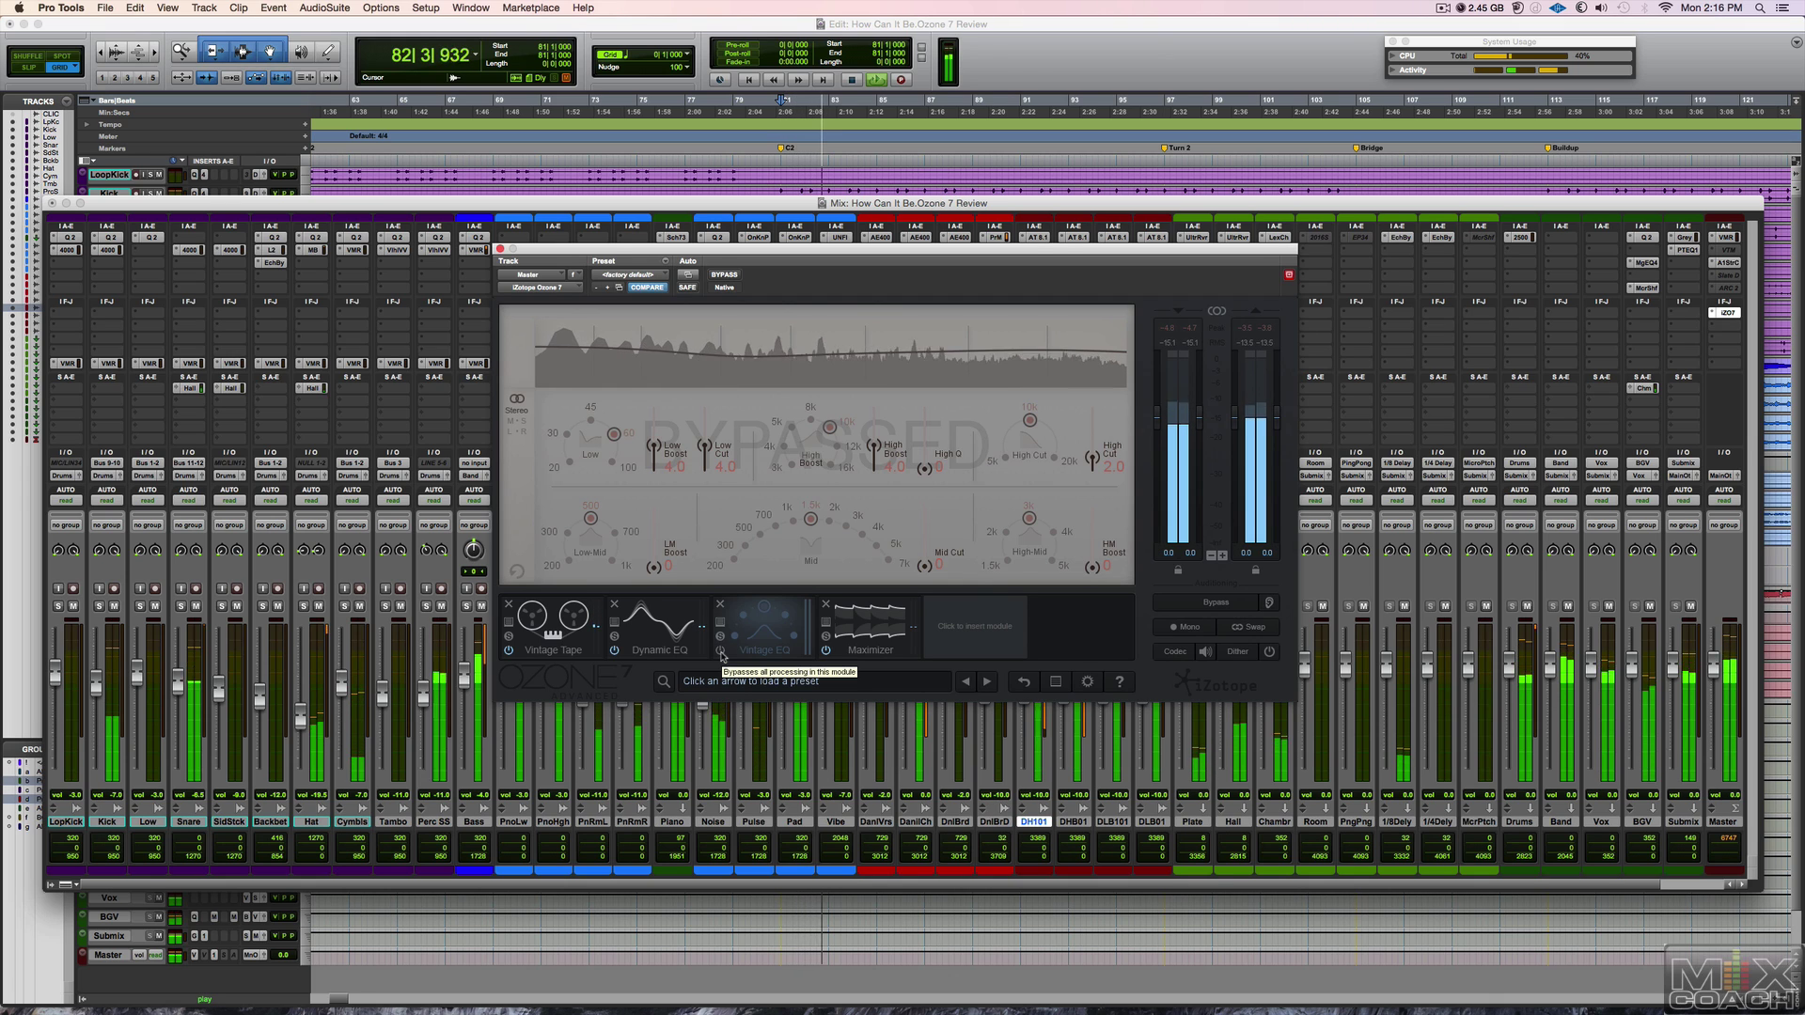
left_click(721, 652)
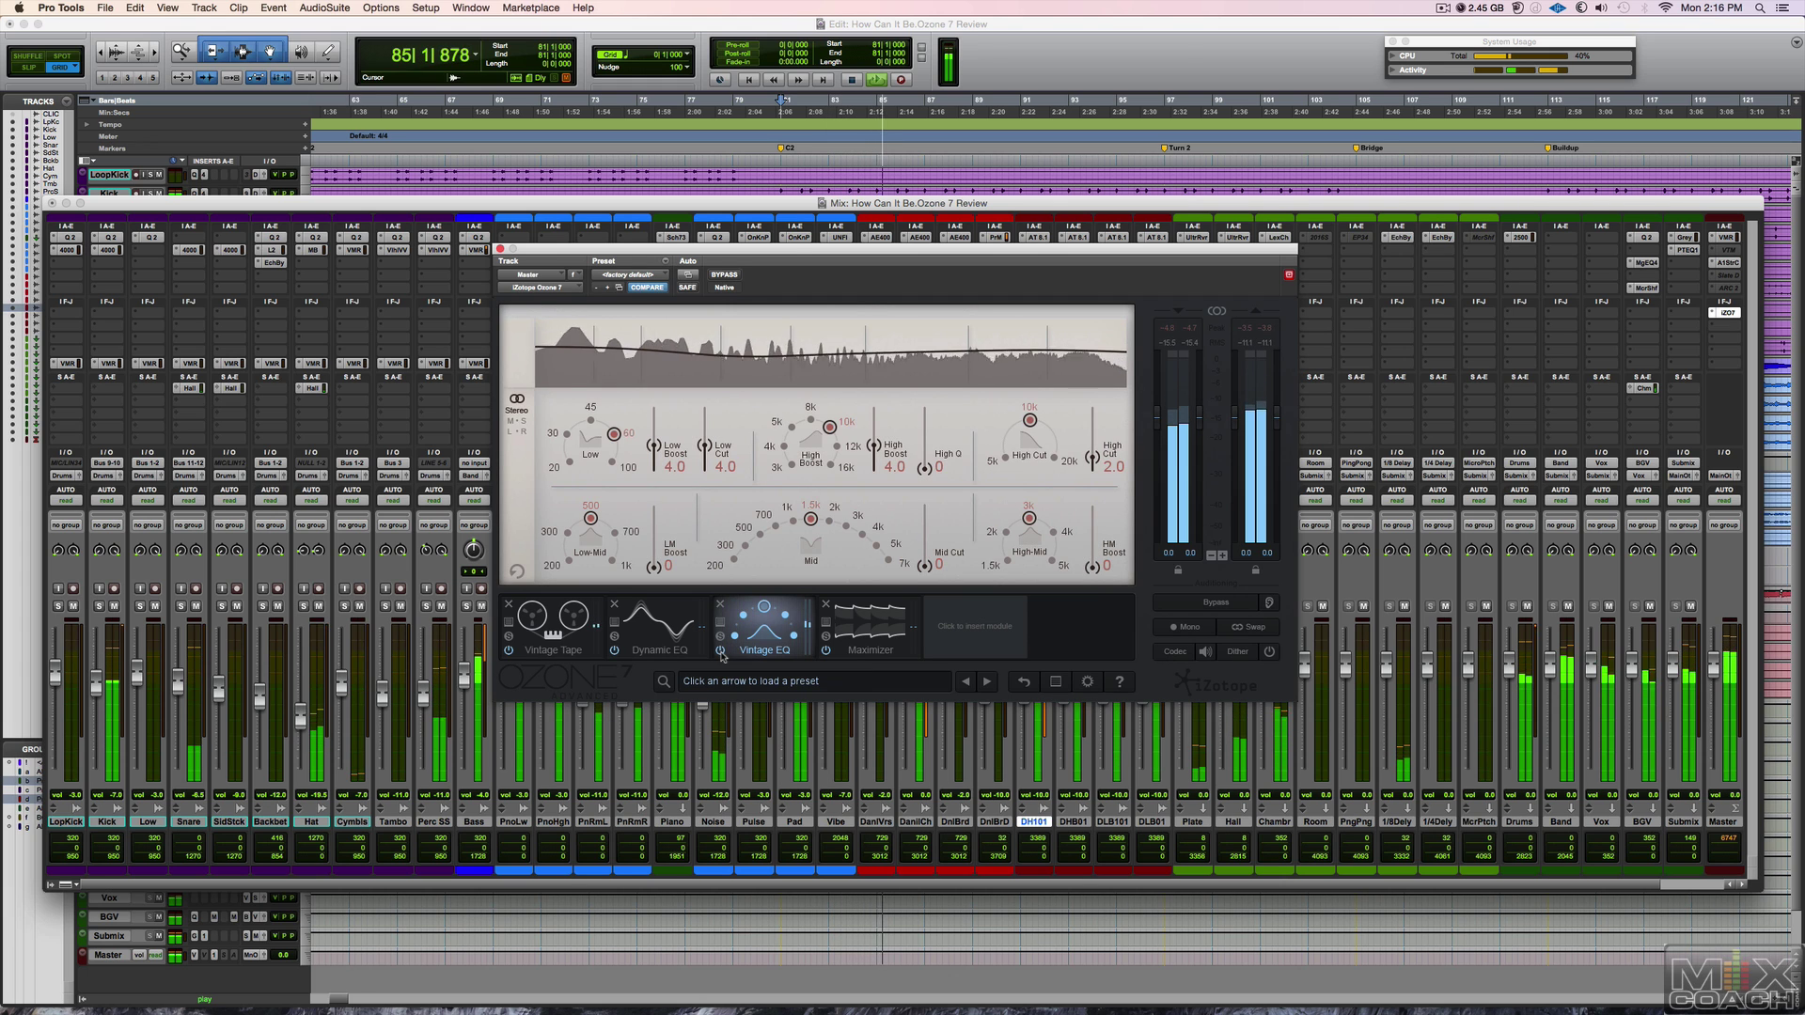
left_click(721, 652)
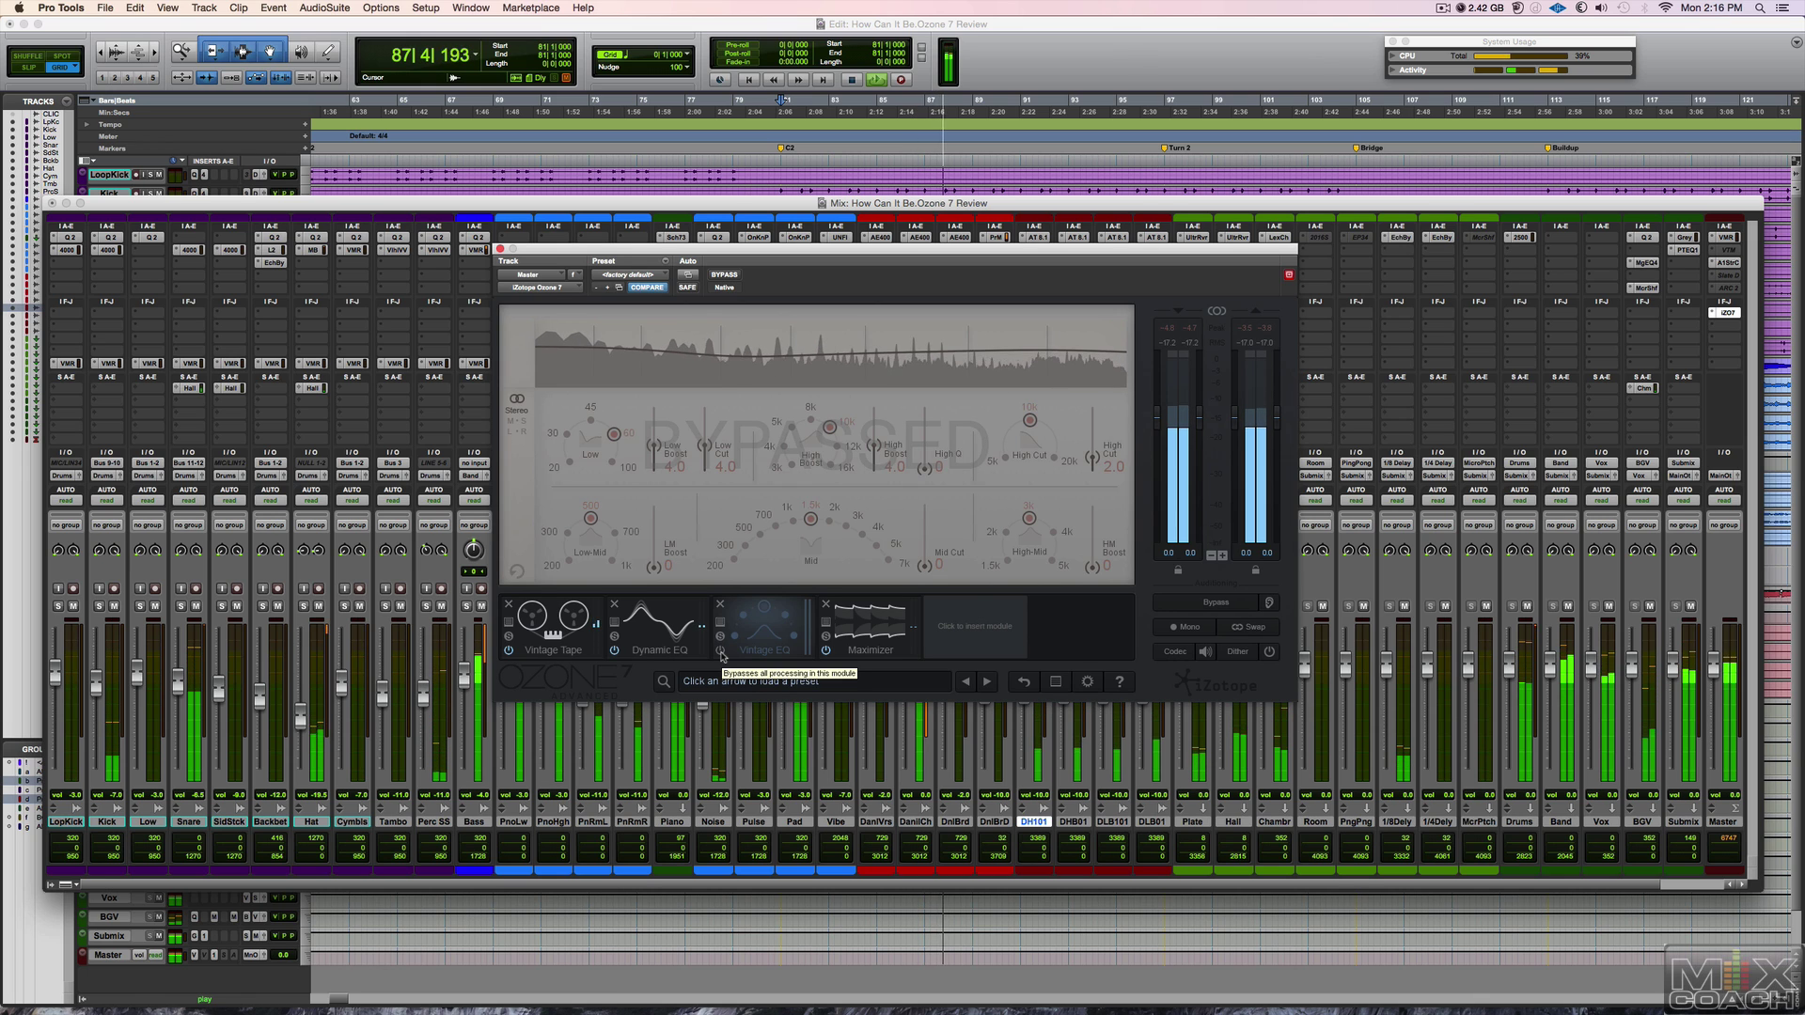
left_click(721, 651)
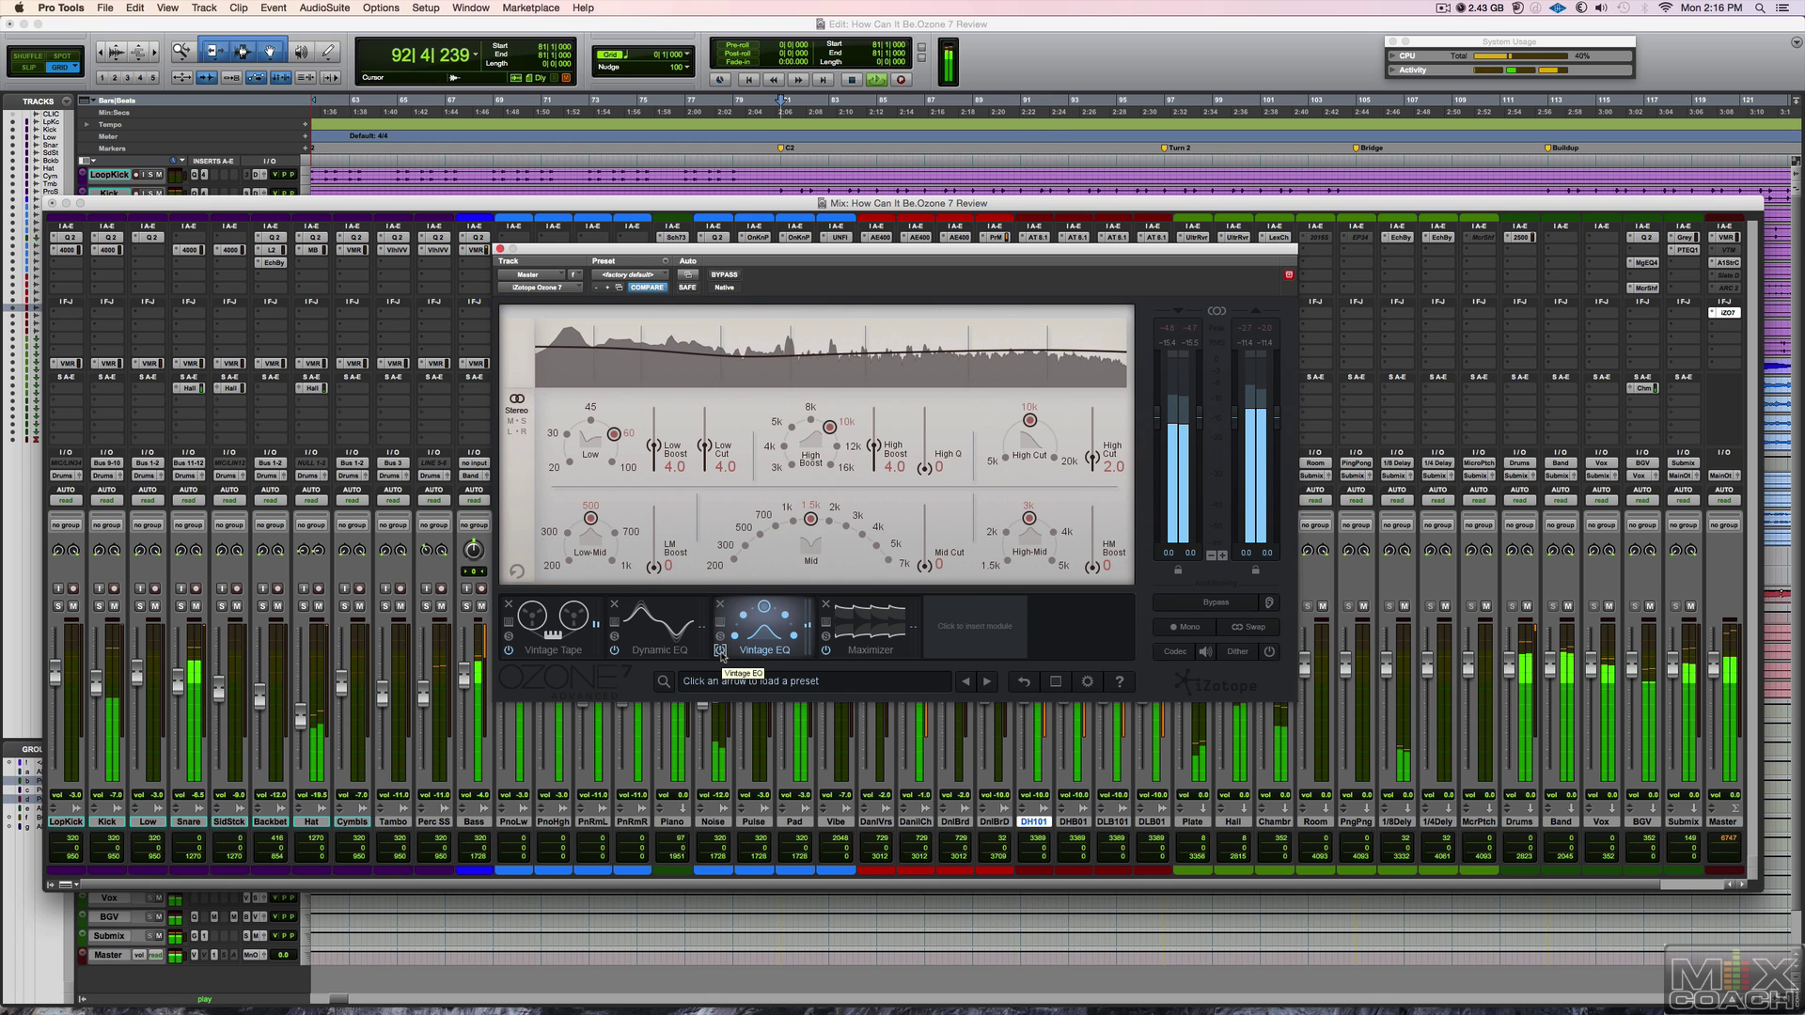
key("space")
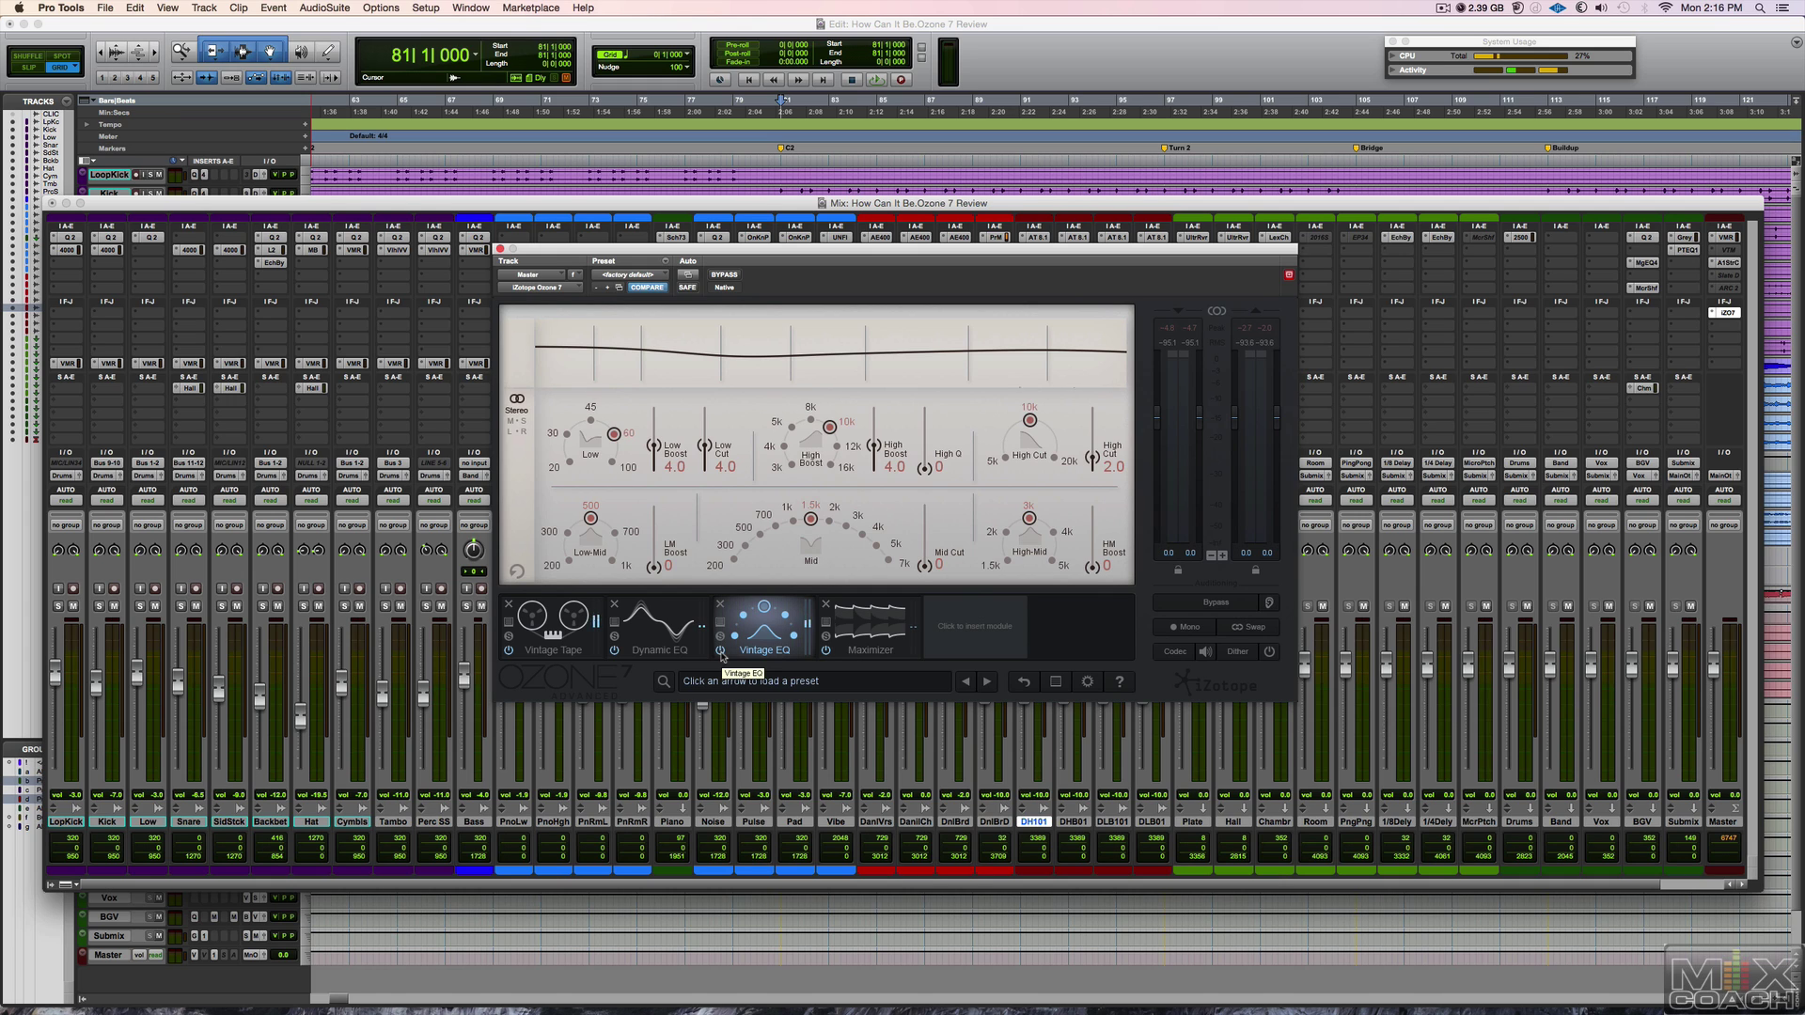
Bypass Vintage EQ and audition the Maximizer with threshold pulled down, then returned to -1.0 dB.
left_click(720, 650)
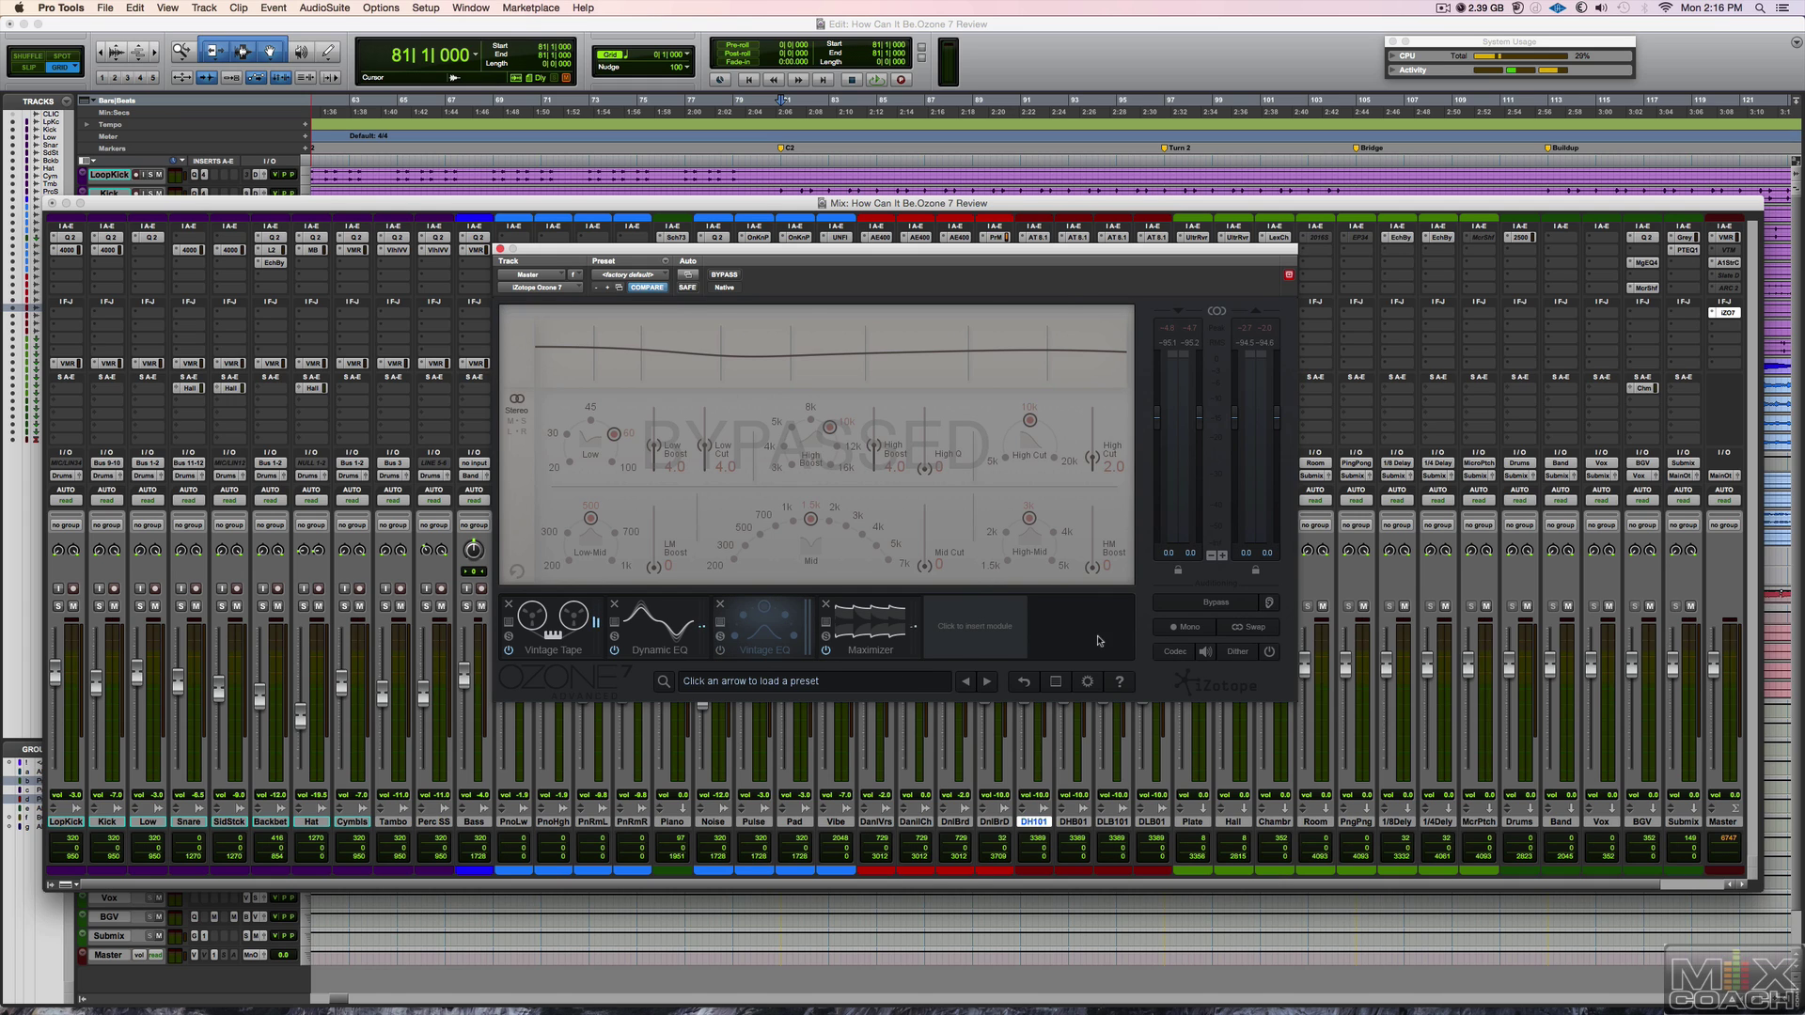
left_click(868, 630)
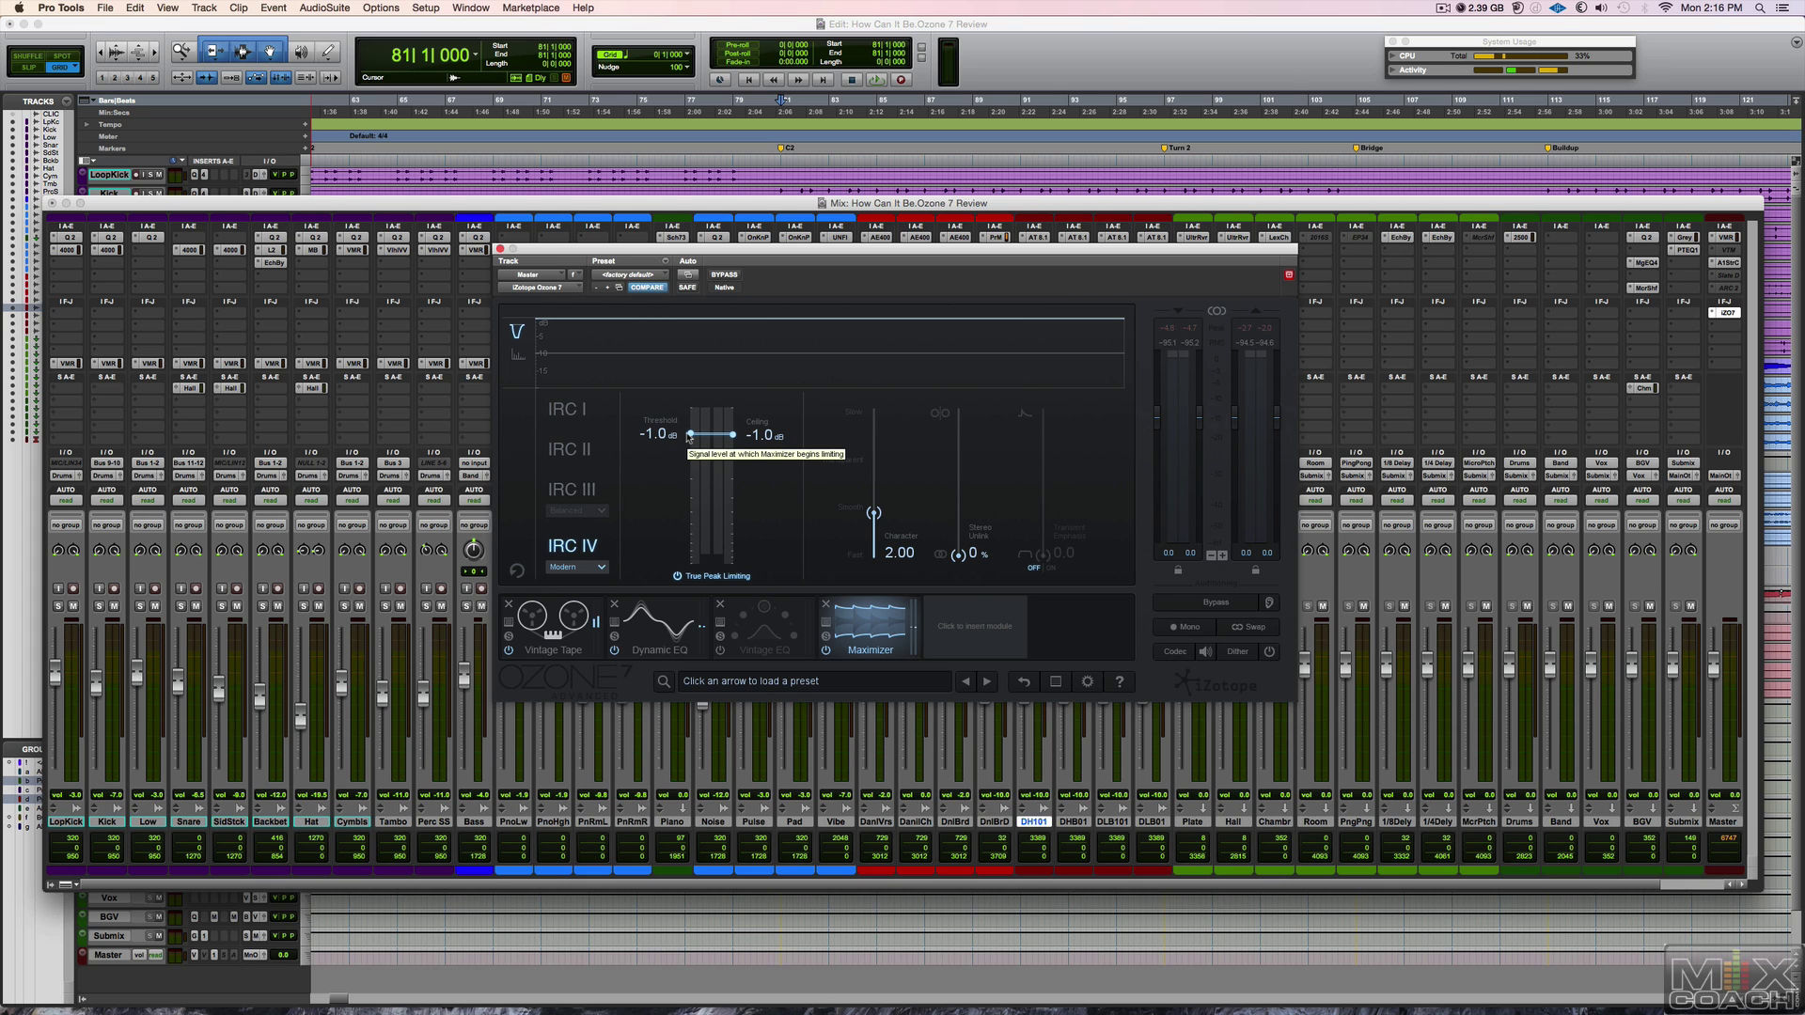
key("space")
left_click_drag(689, 436, 679, 525)
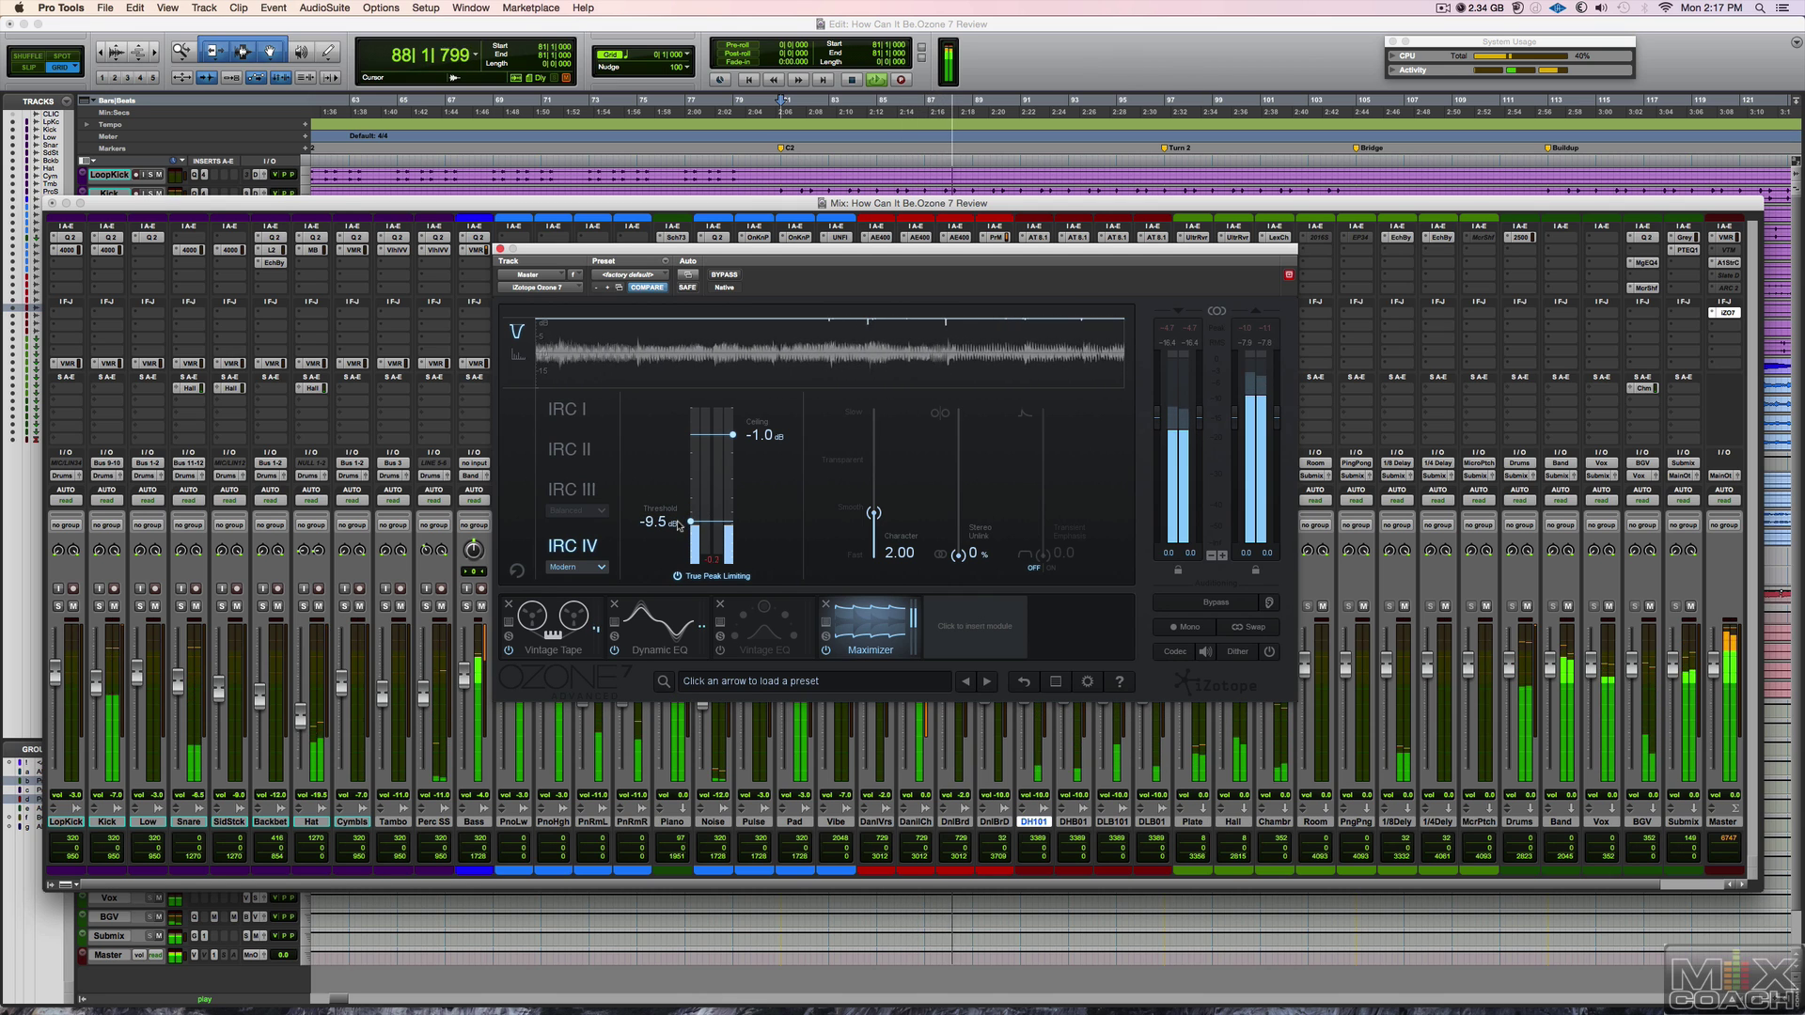
left_click_drag(678, 525, 692, 434)
key("space")
left_click(600, 568)
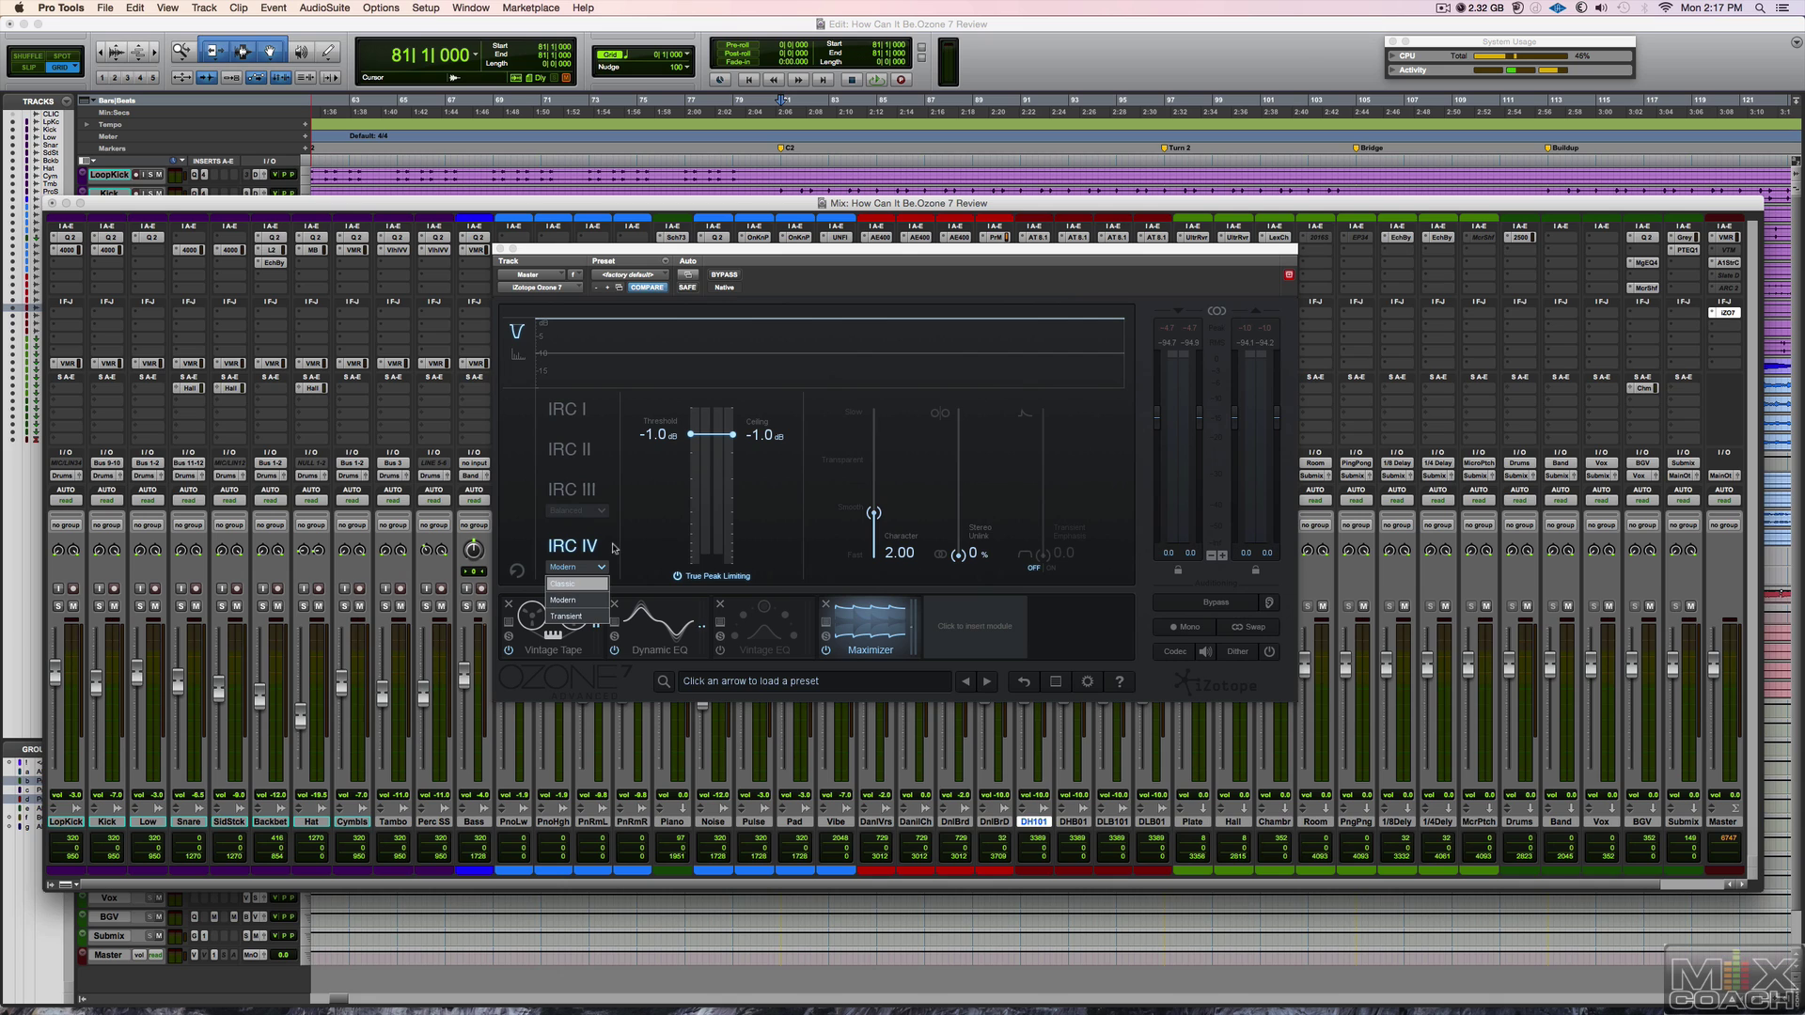
left_click(612, 548)
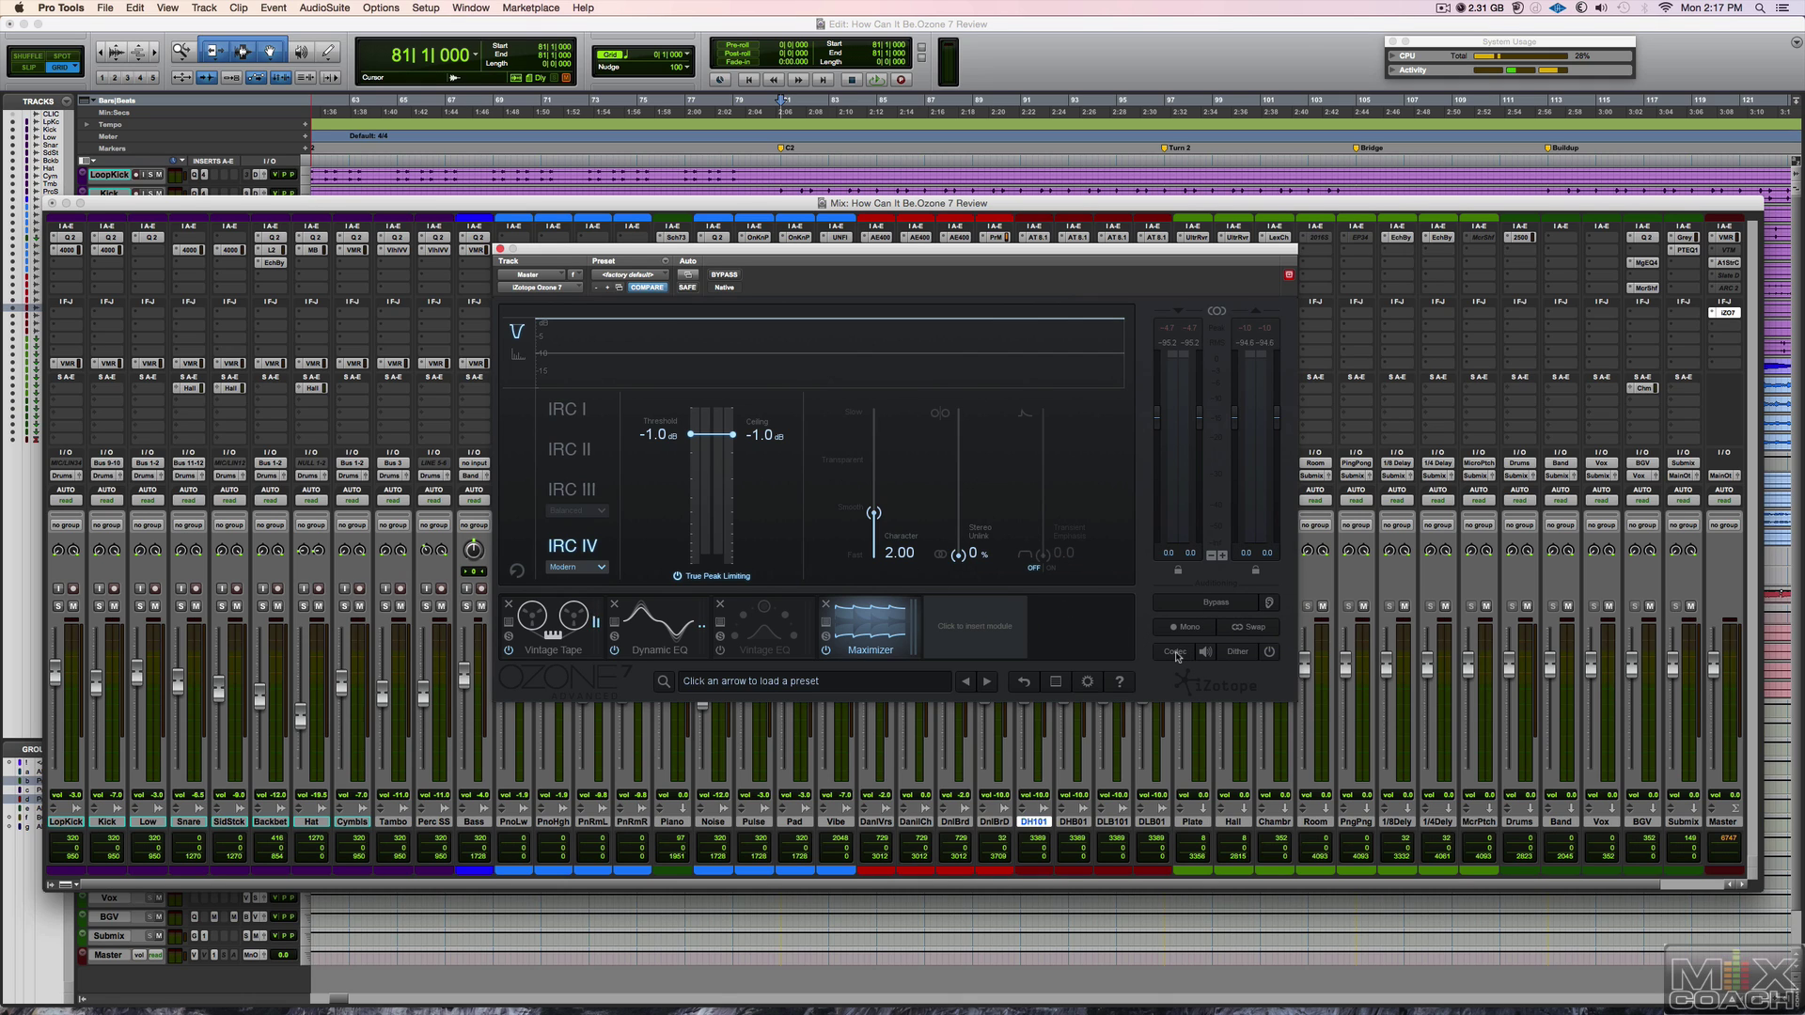
Audition MP3 codec preview at 320, 160, 96, 256 and 320 kbps, soloing codec artifacts.
left_click(1204, 651)
left_click(1183, 653)
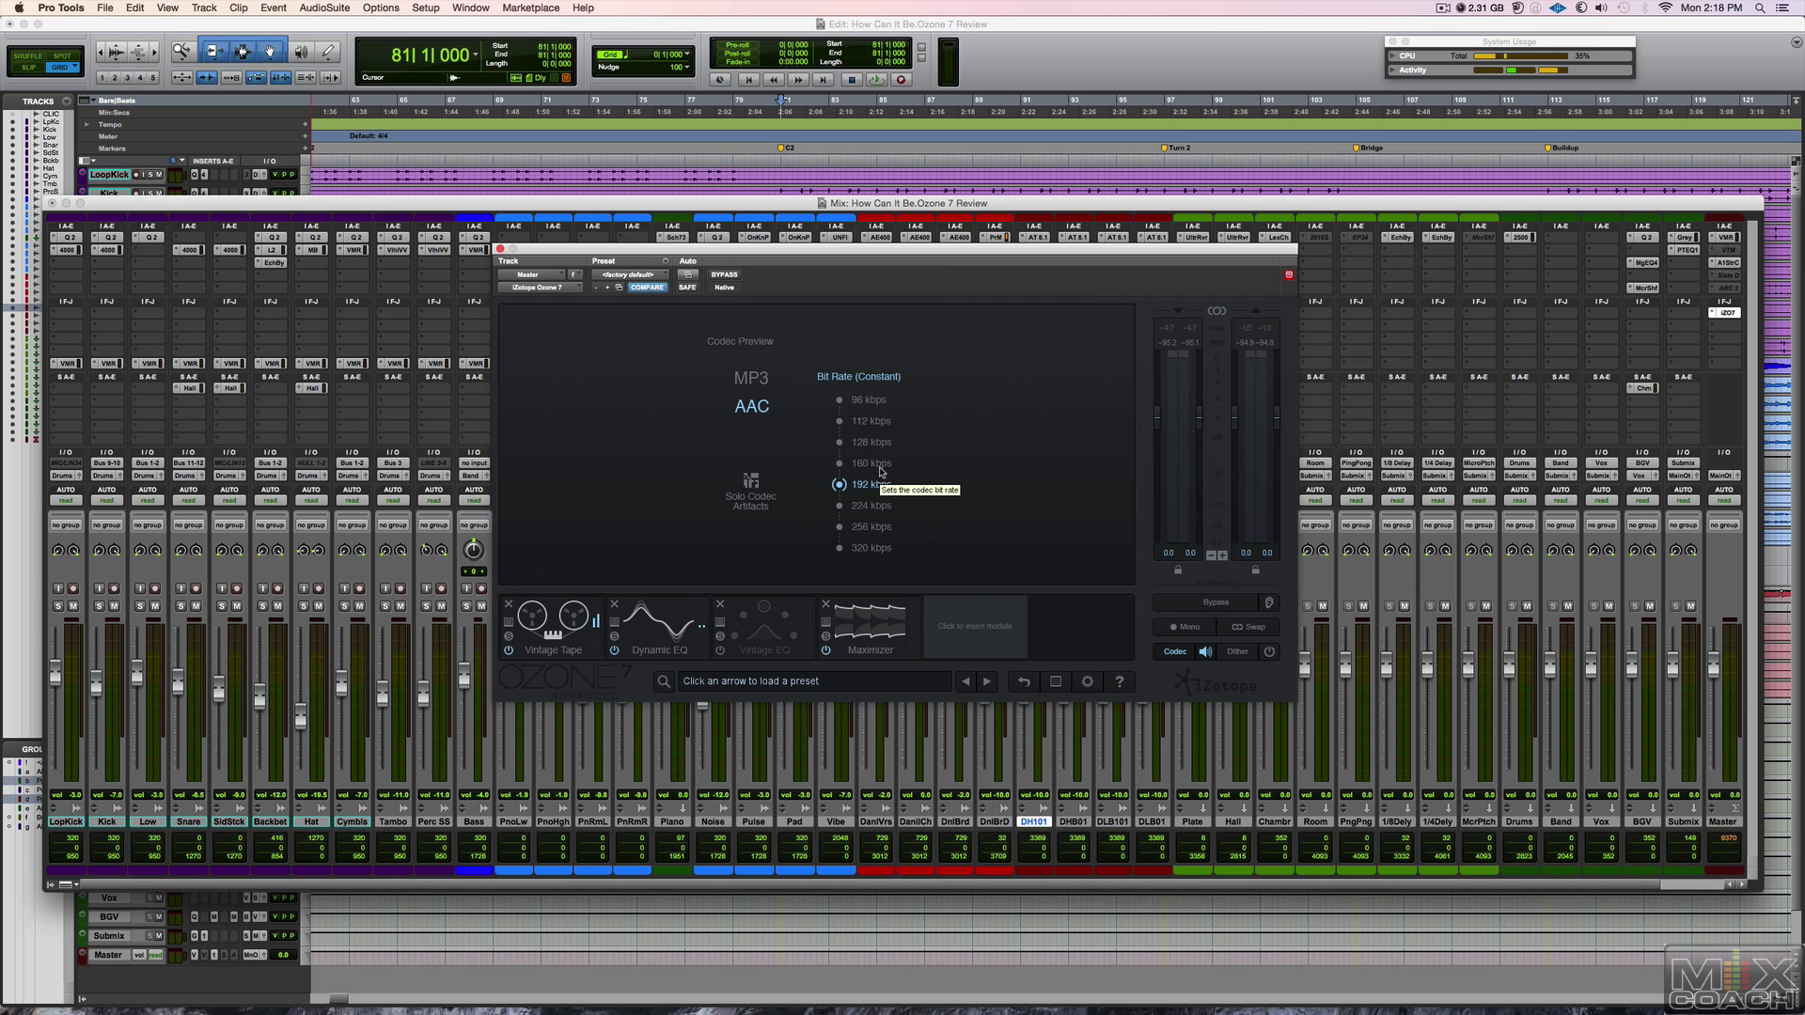
left_click(751, 380)
left_click(868, 549)
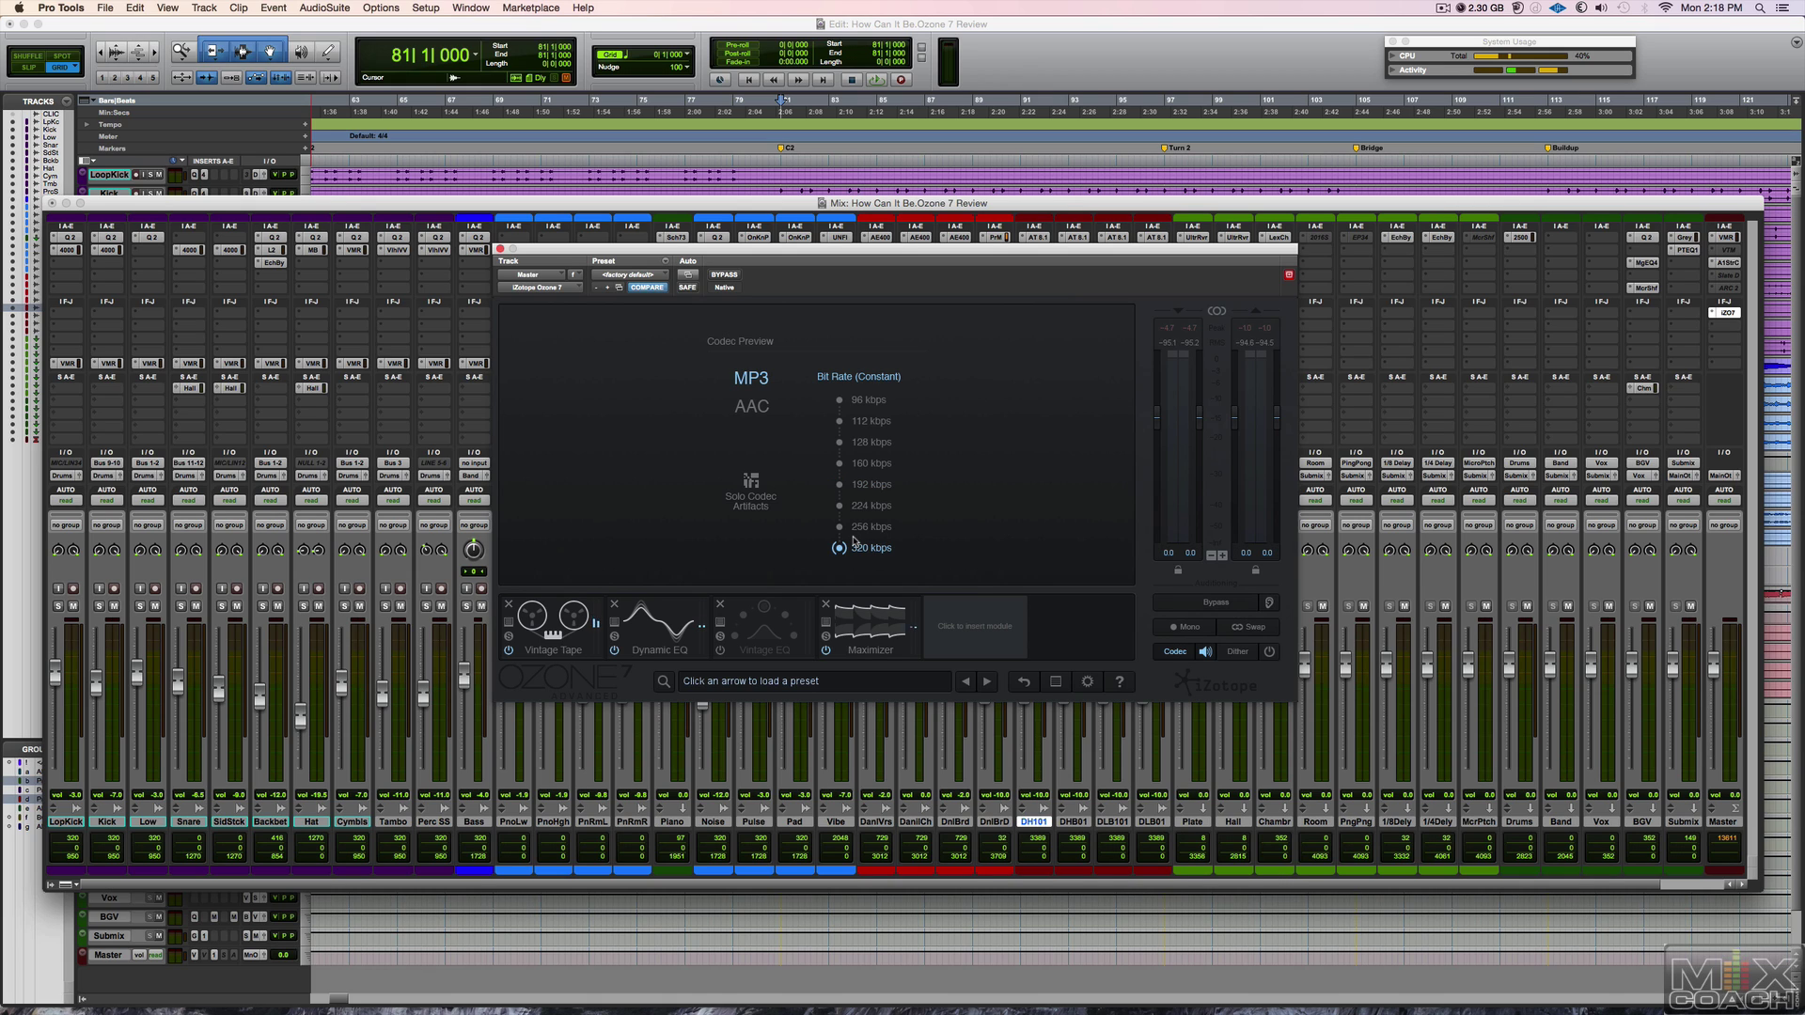
key("space")
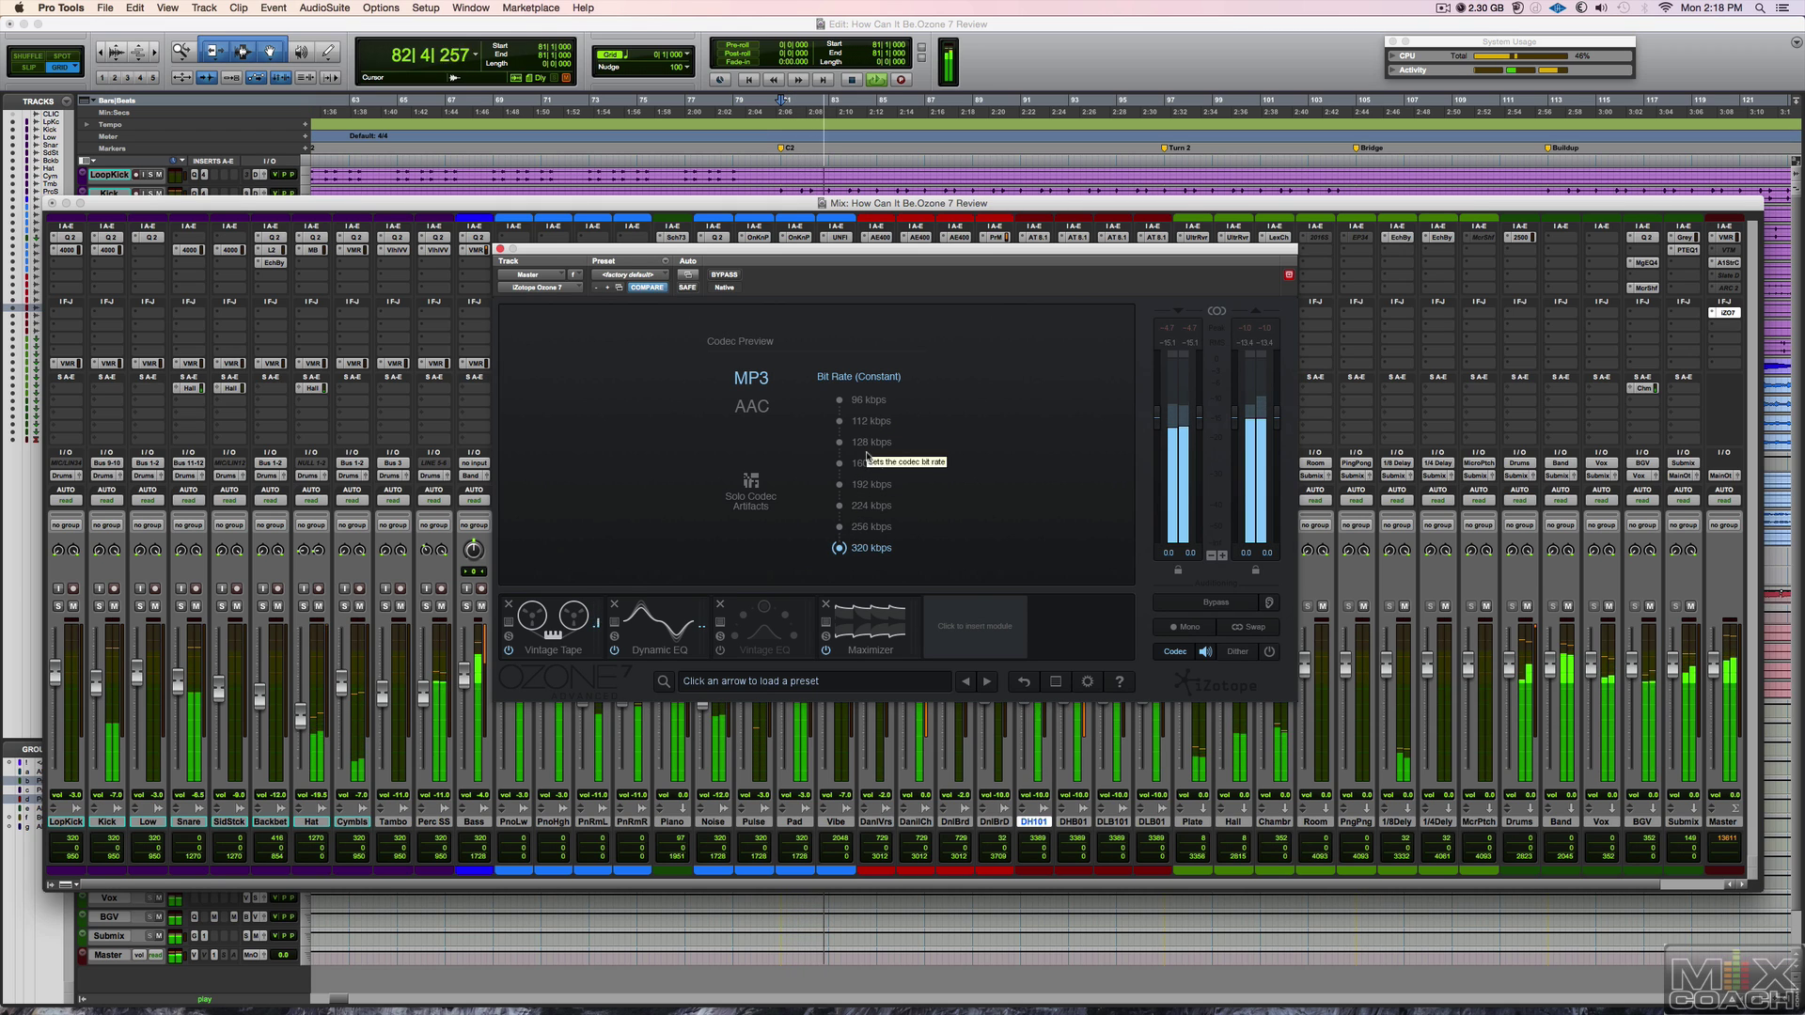
left_click(867, 464)
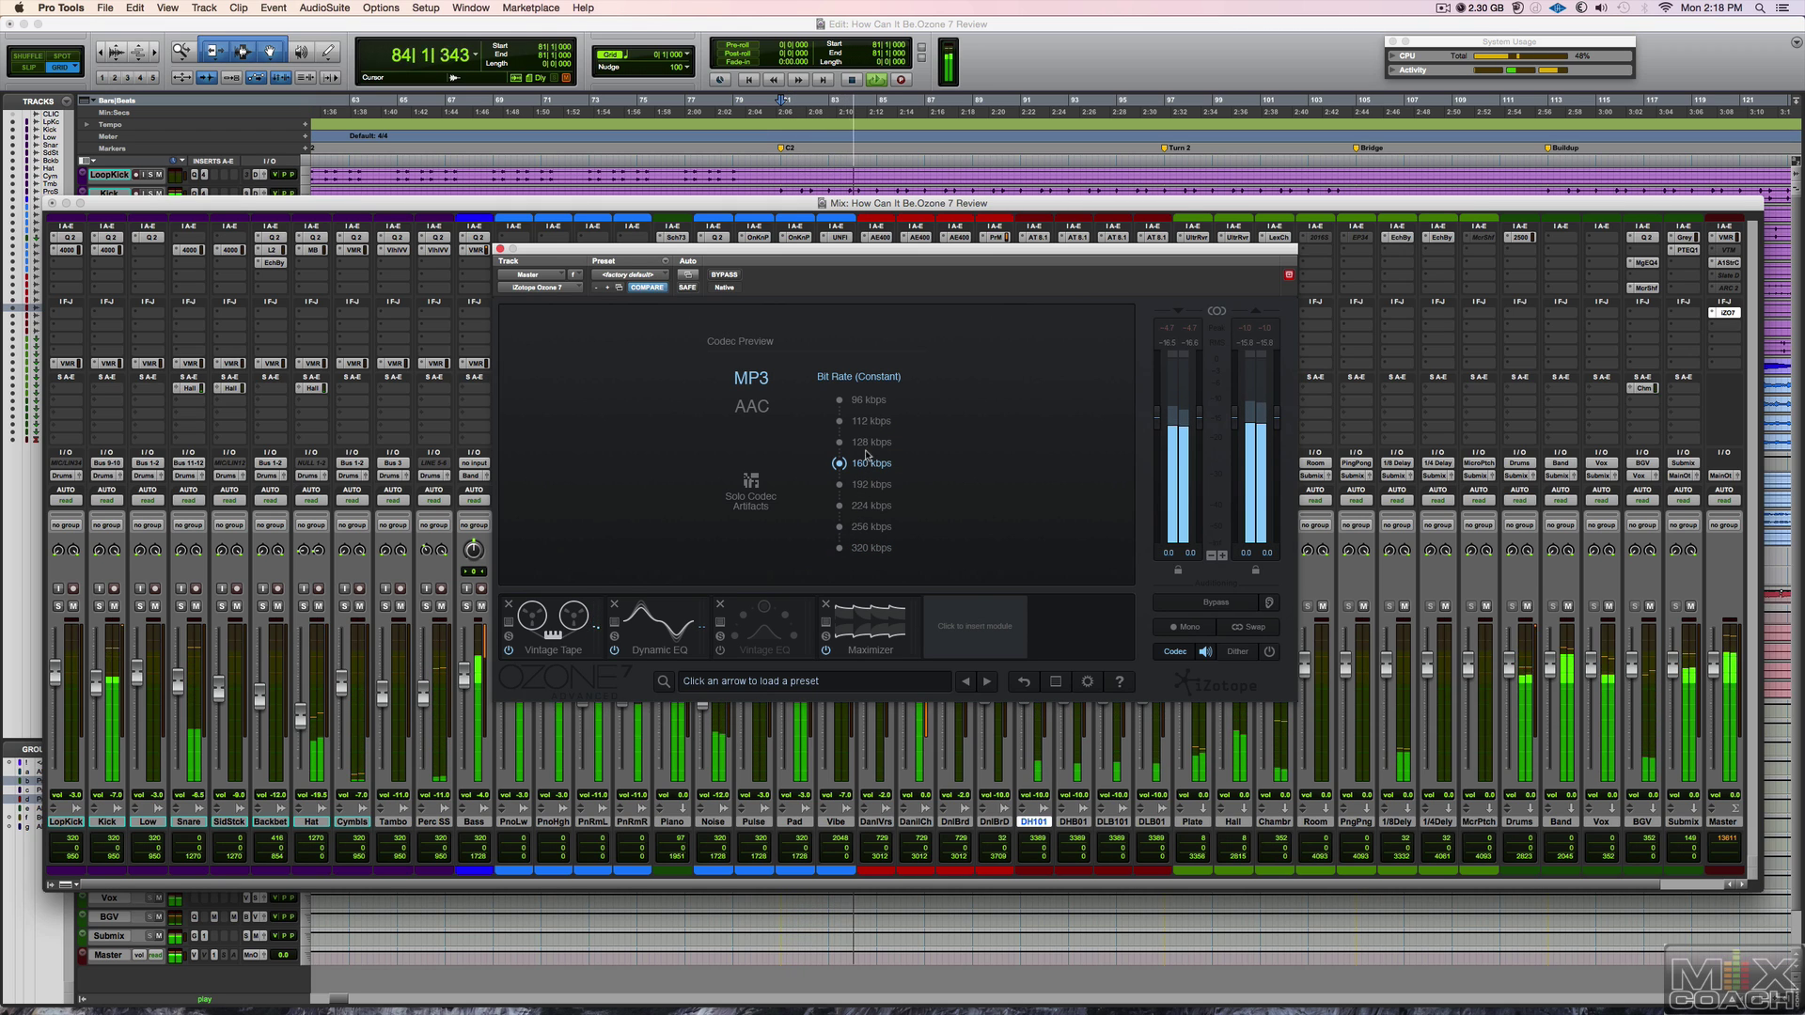
left_click(861, 401)
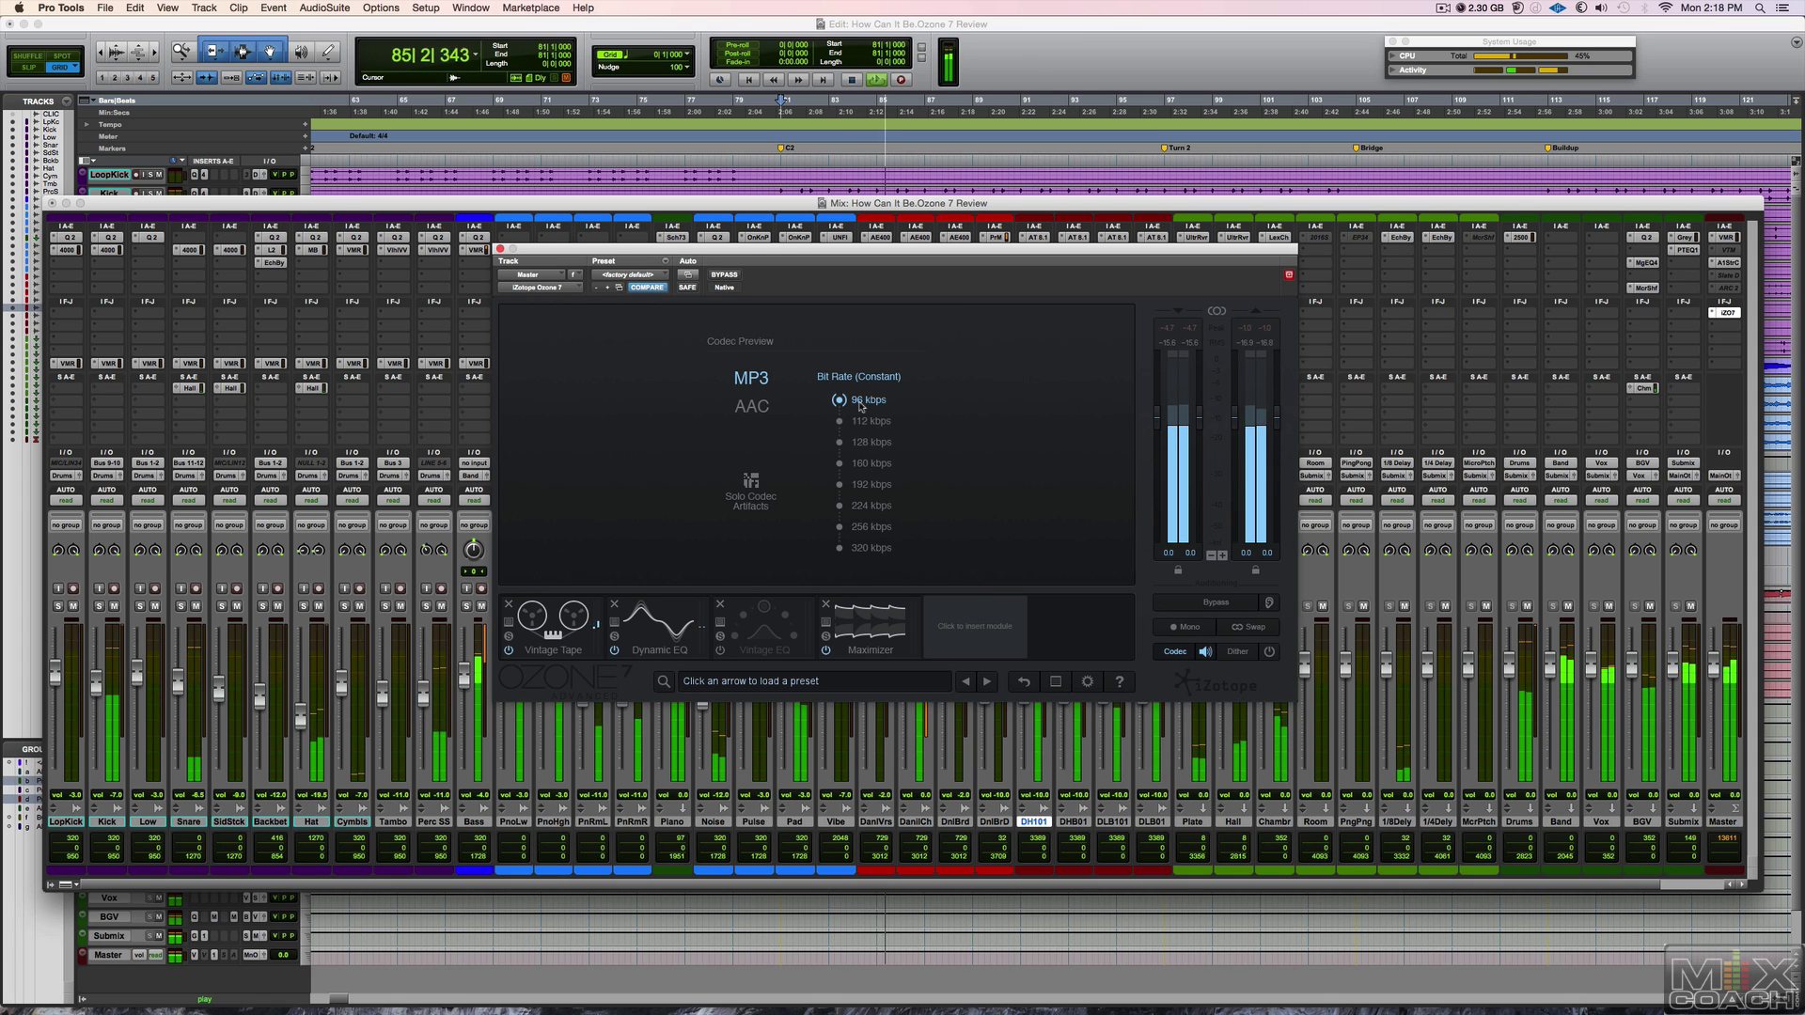
left_click(754, 496)
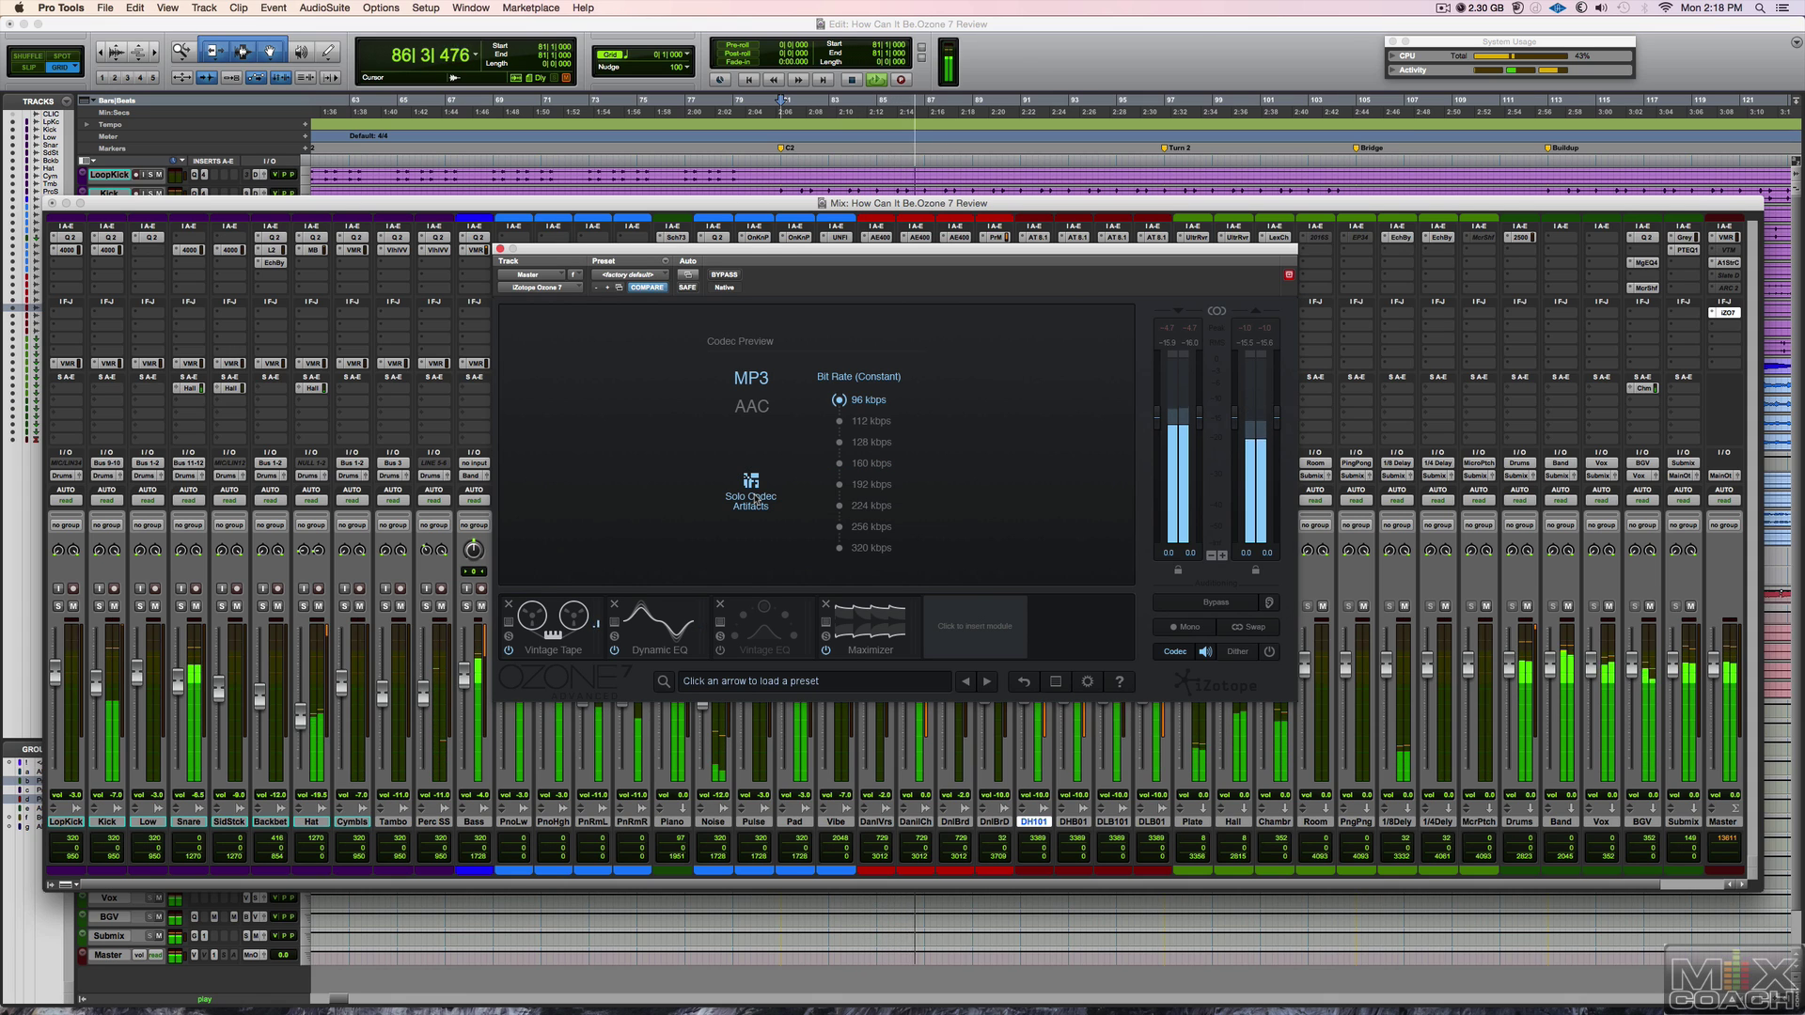
left_click(865, 464)
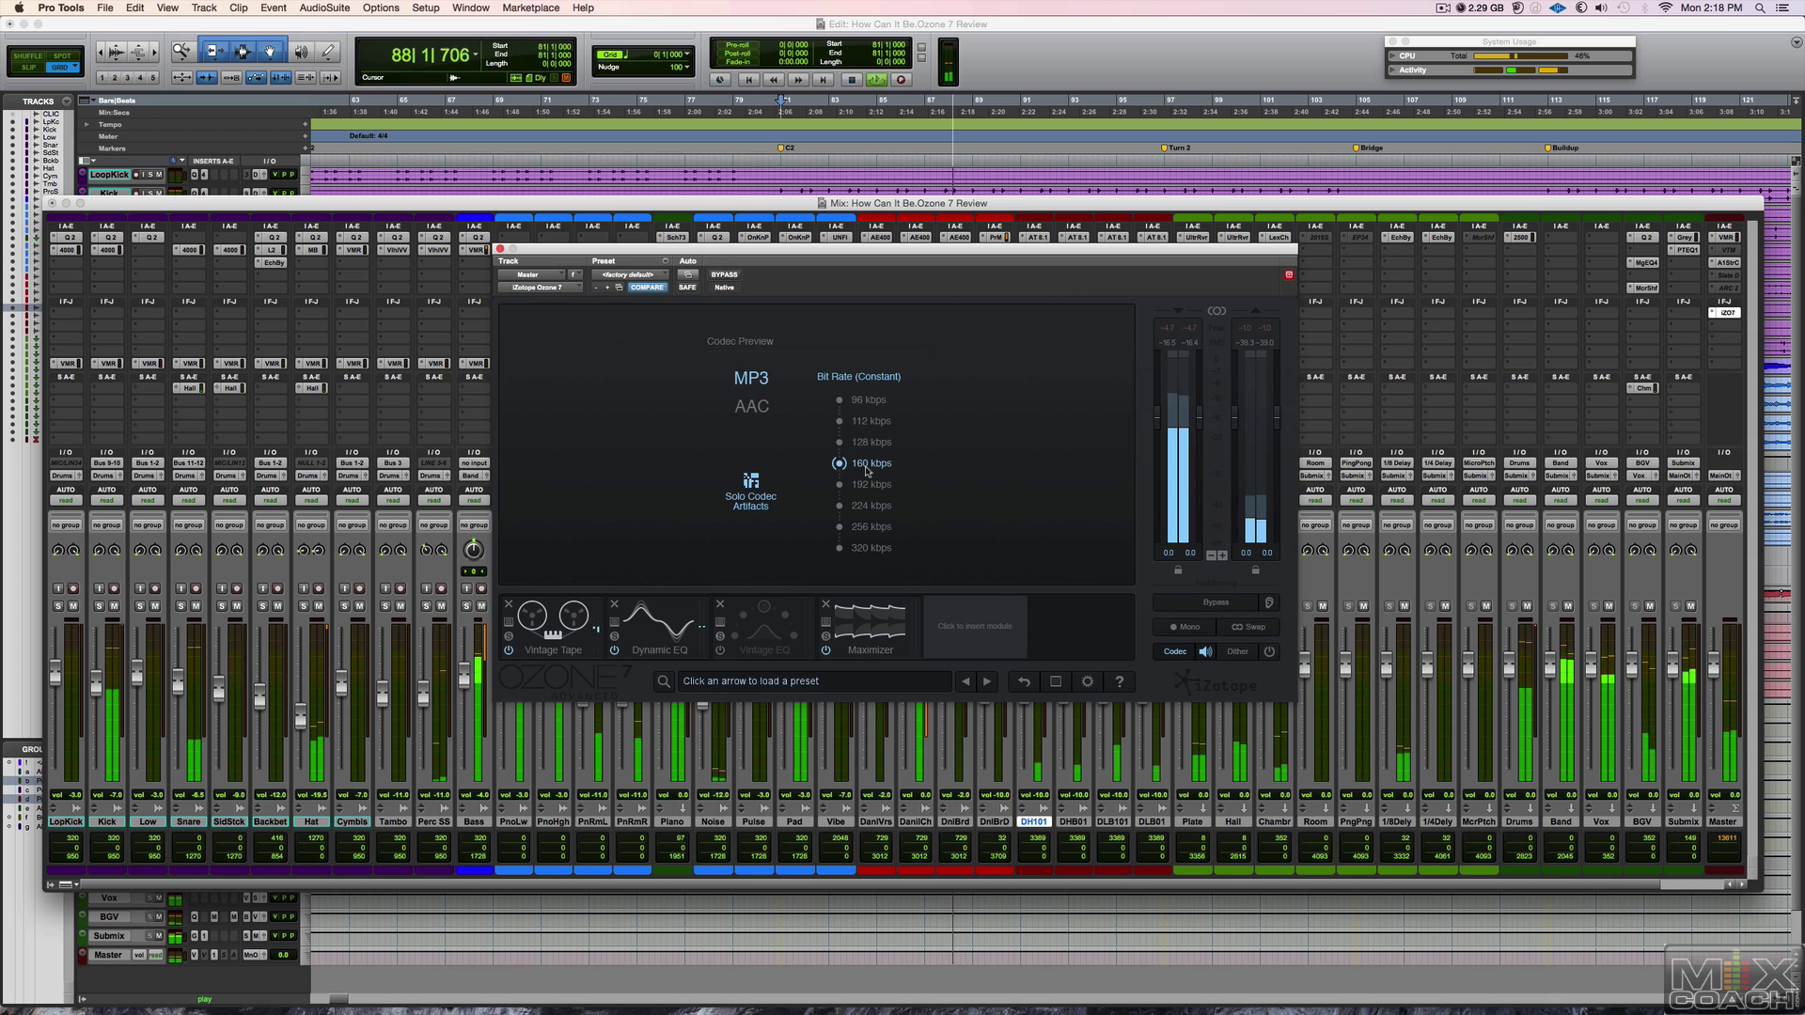
left_click(869, 526)
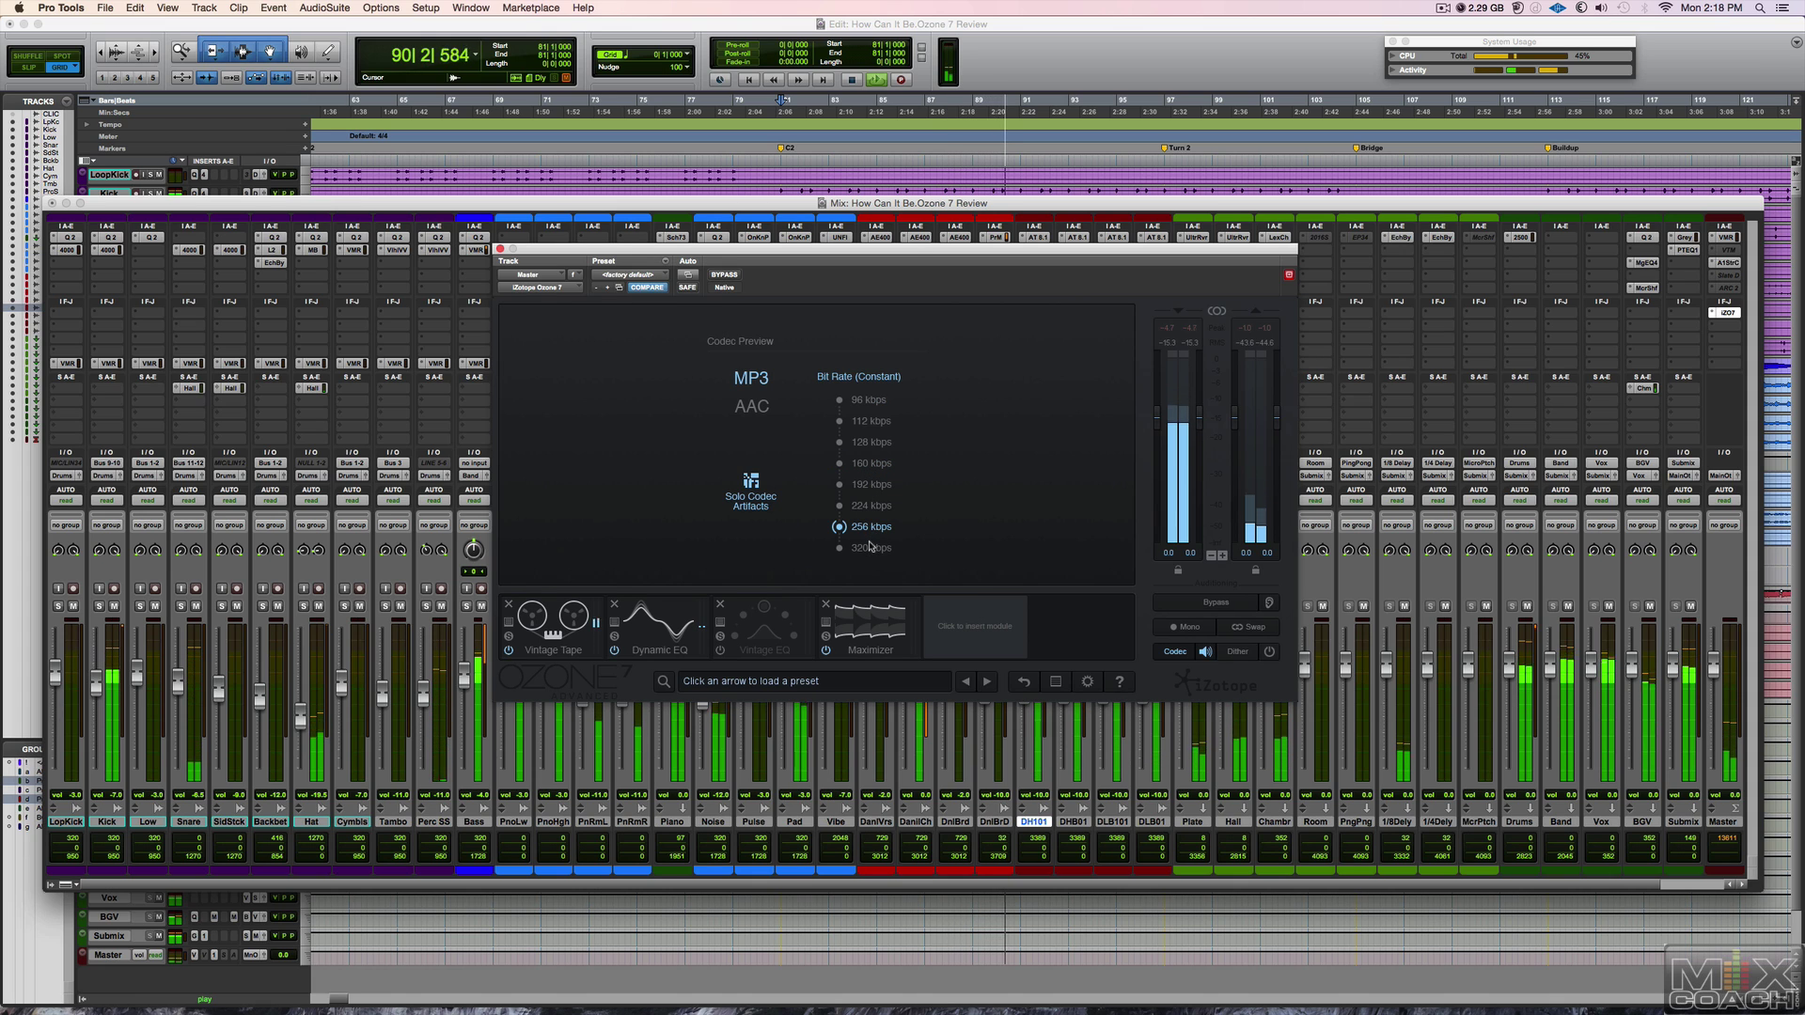
left_click(868, 548)
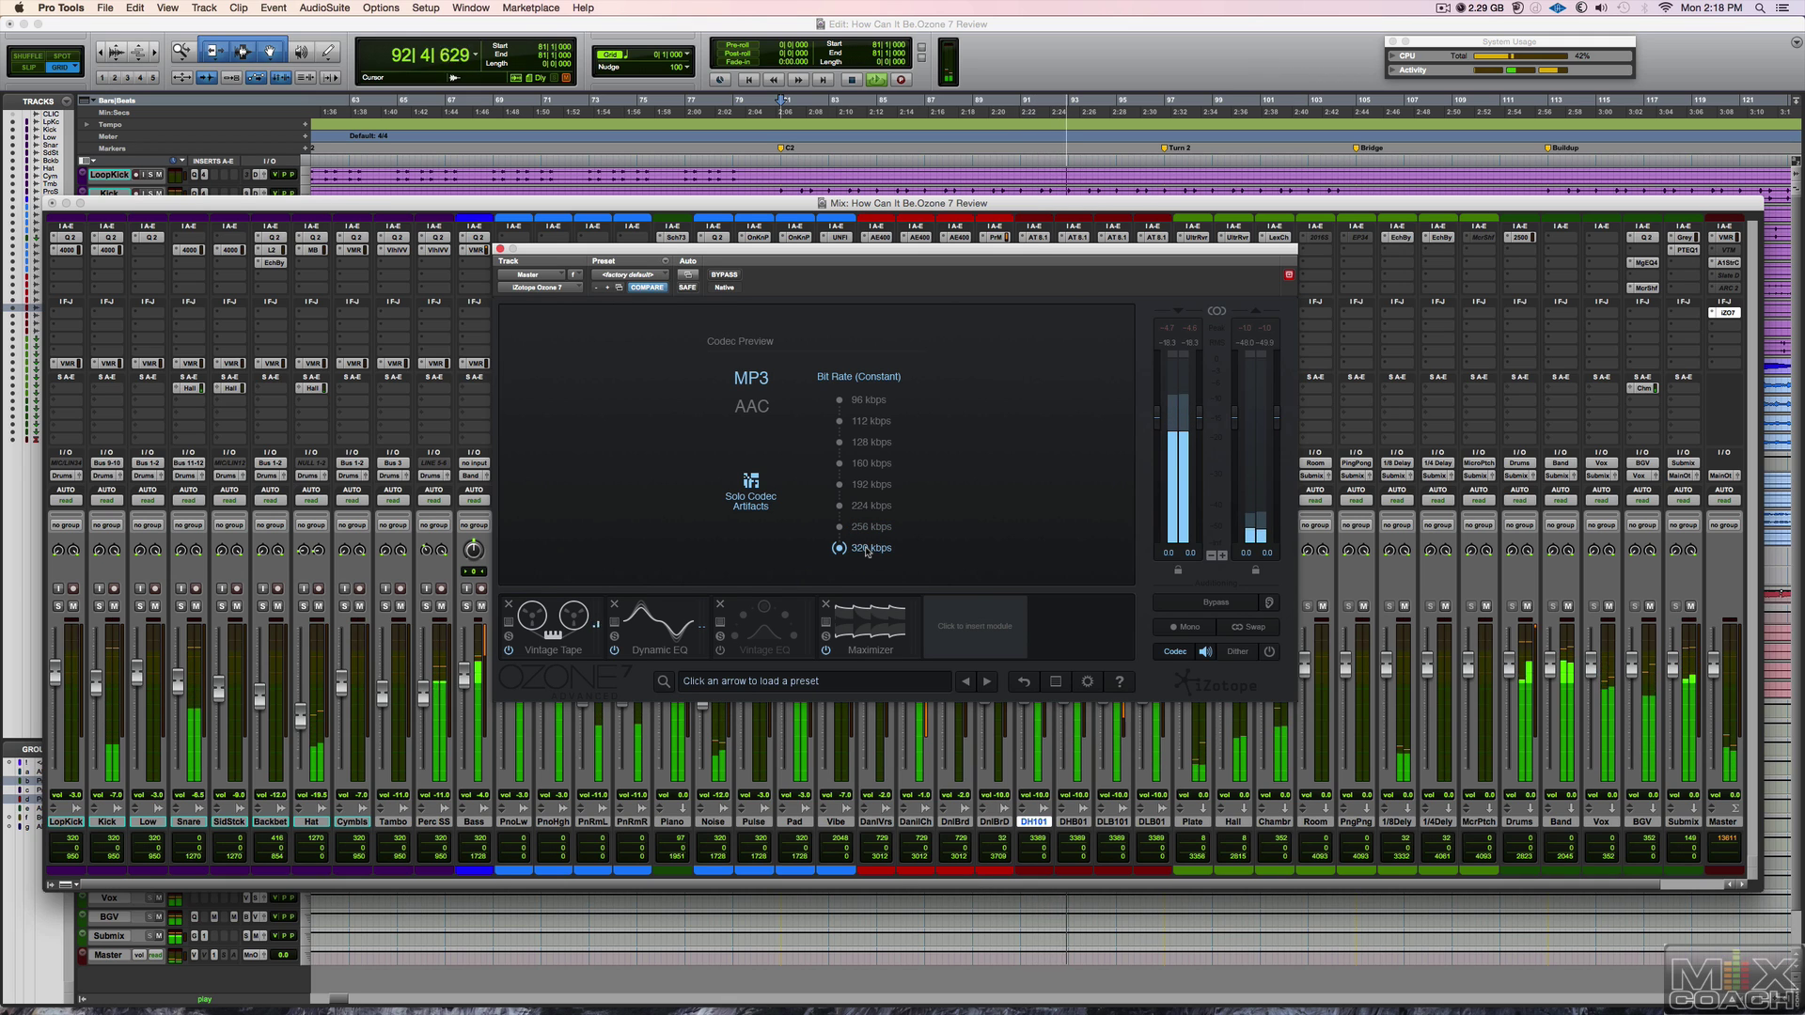
Compare AAC at 96, 160 and 320 kbps, unsolo artifacts, and switch codec preview off.
left_click(752, 407)
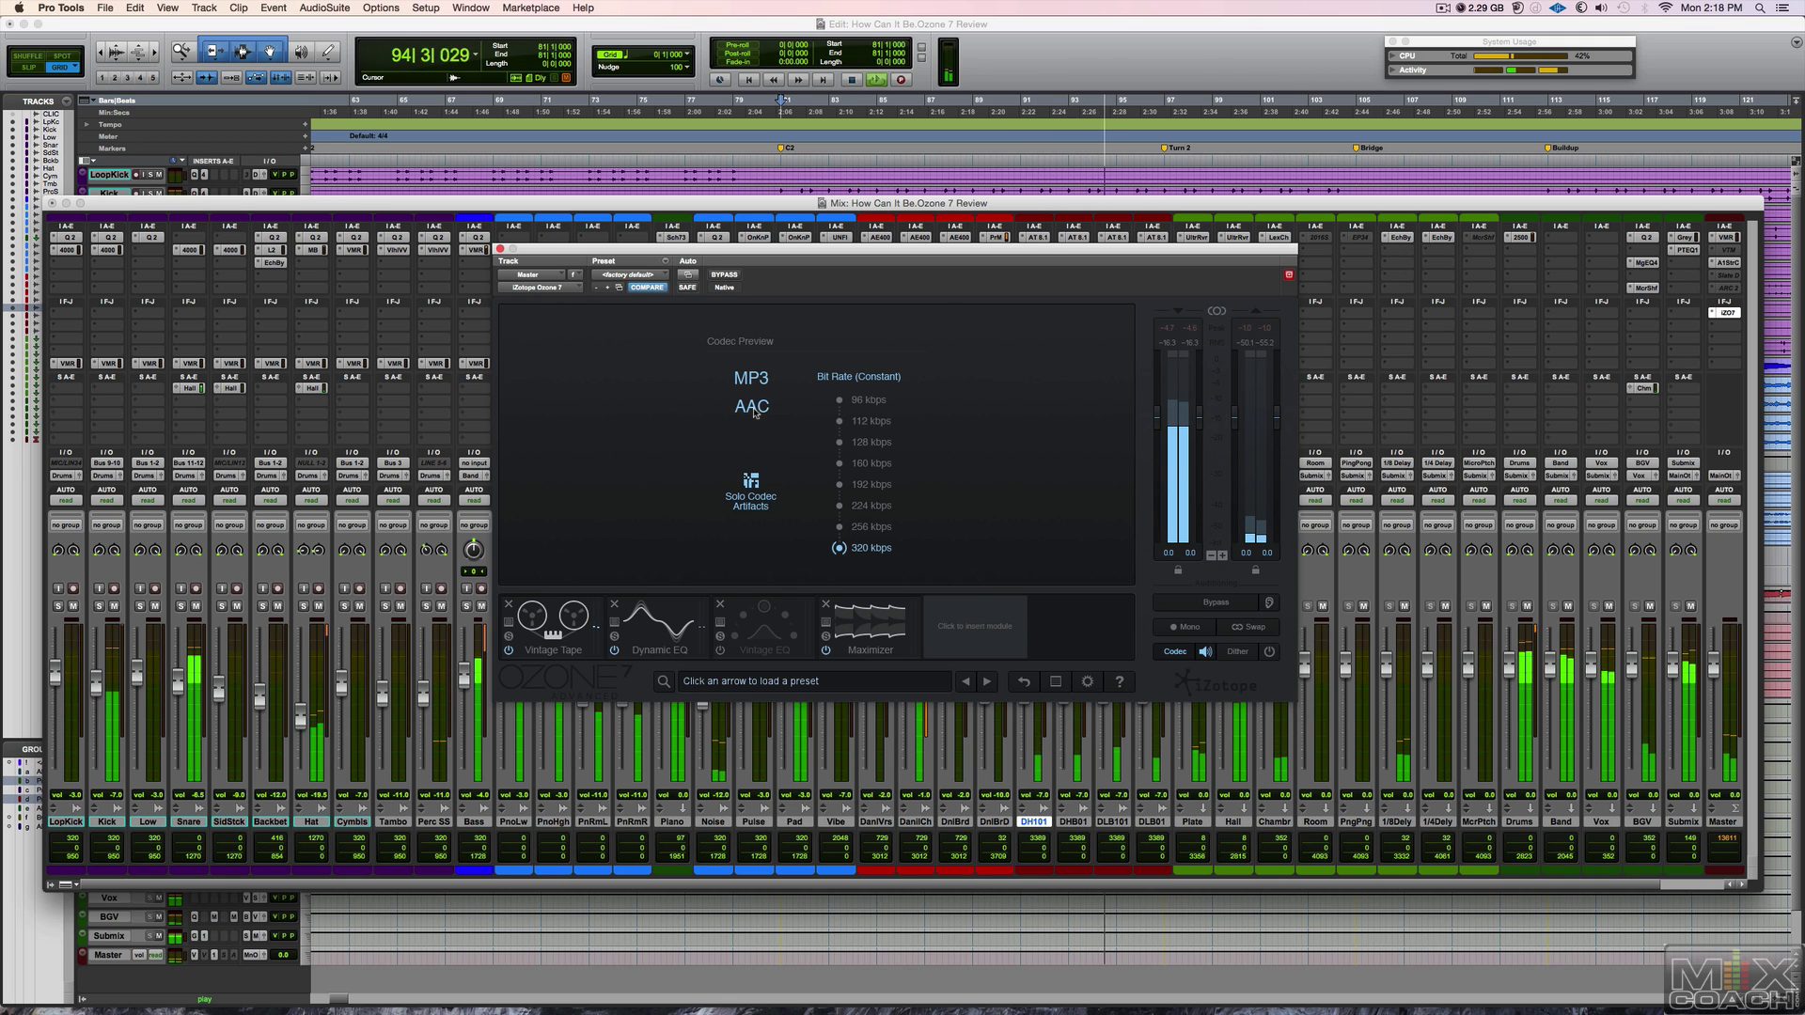
left_click(857, 403)
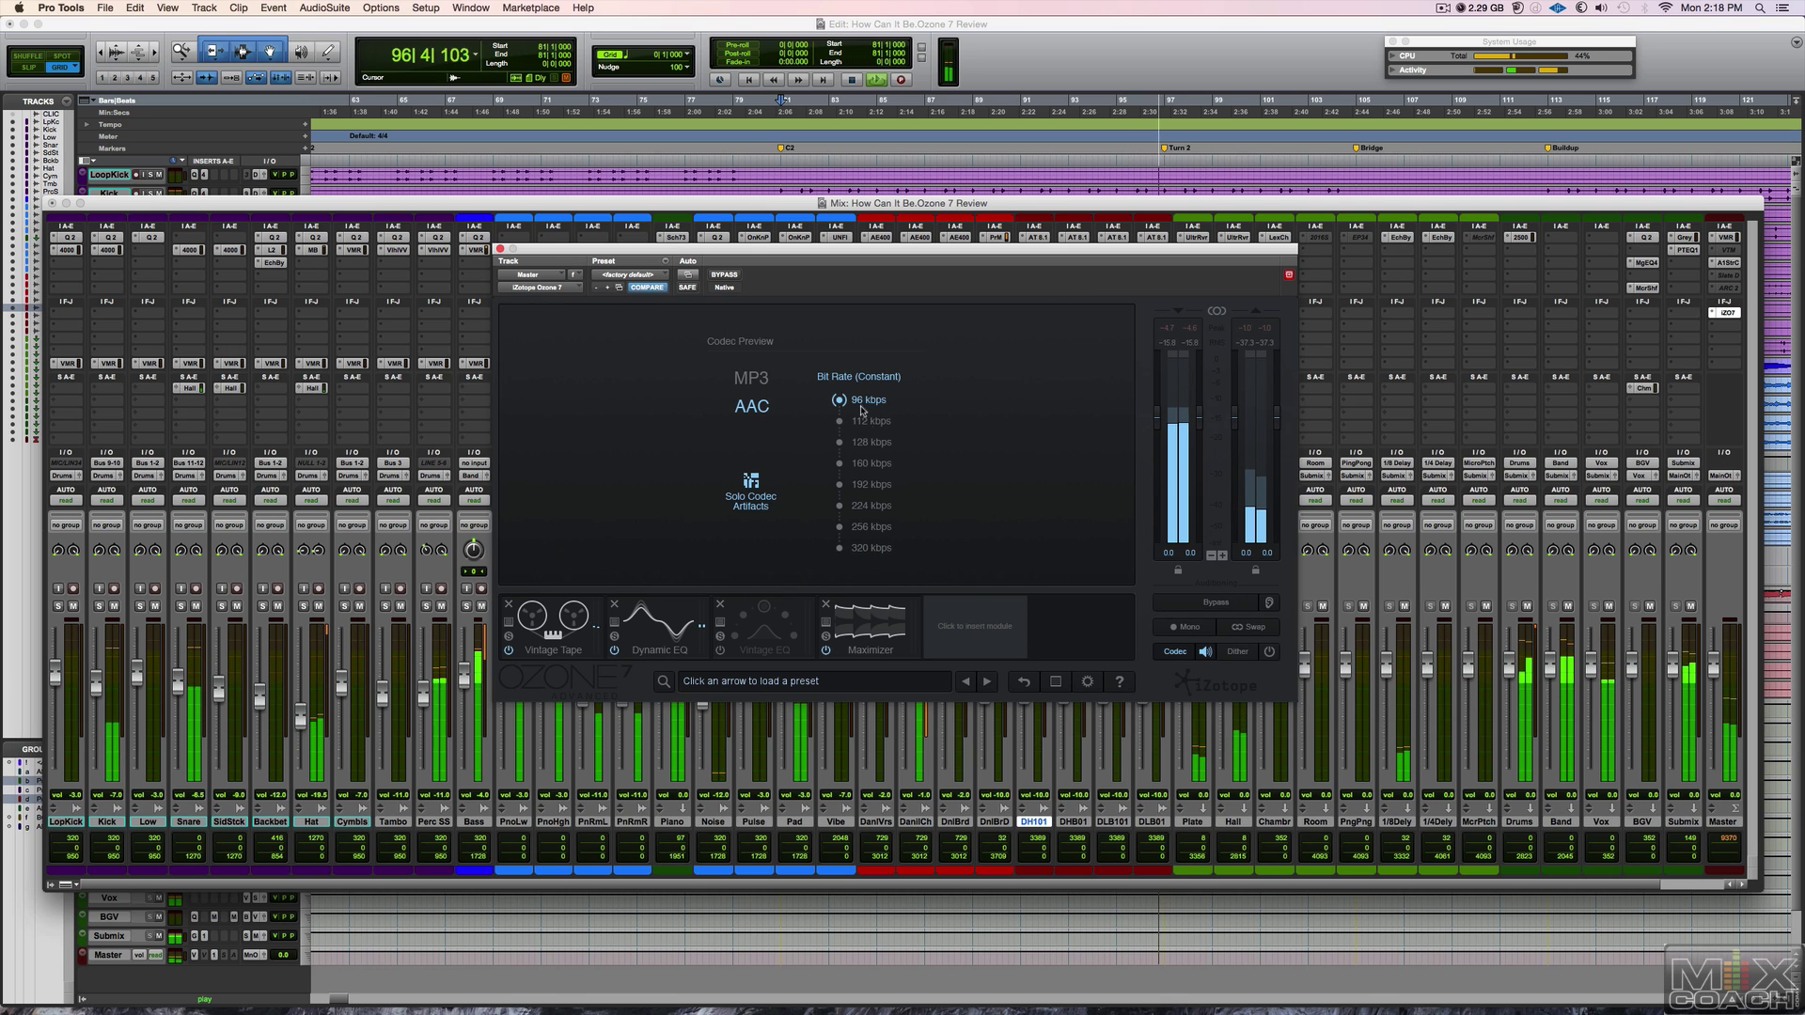
left_click(871, 463)
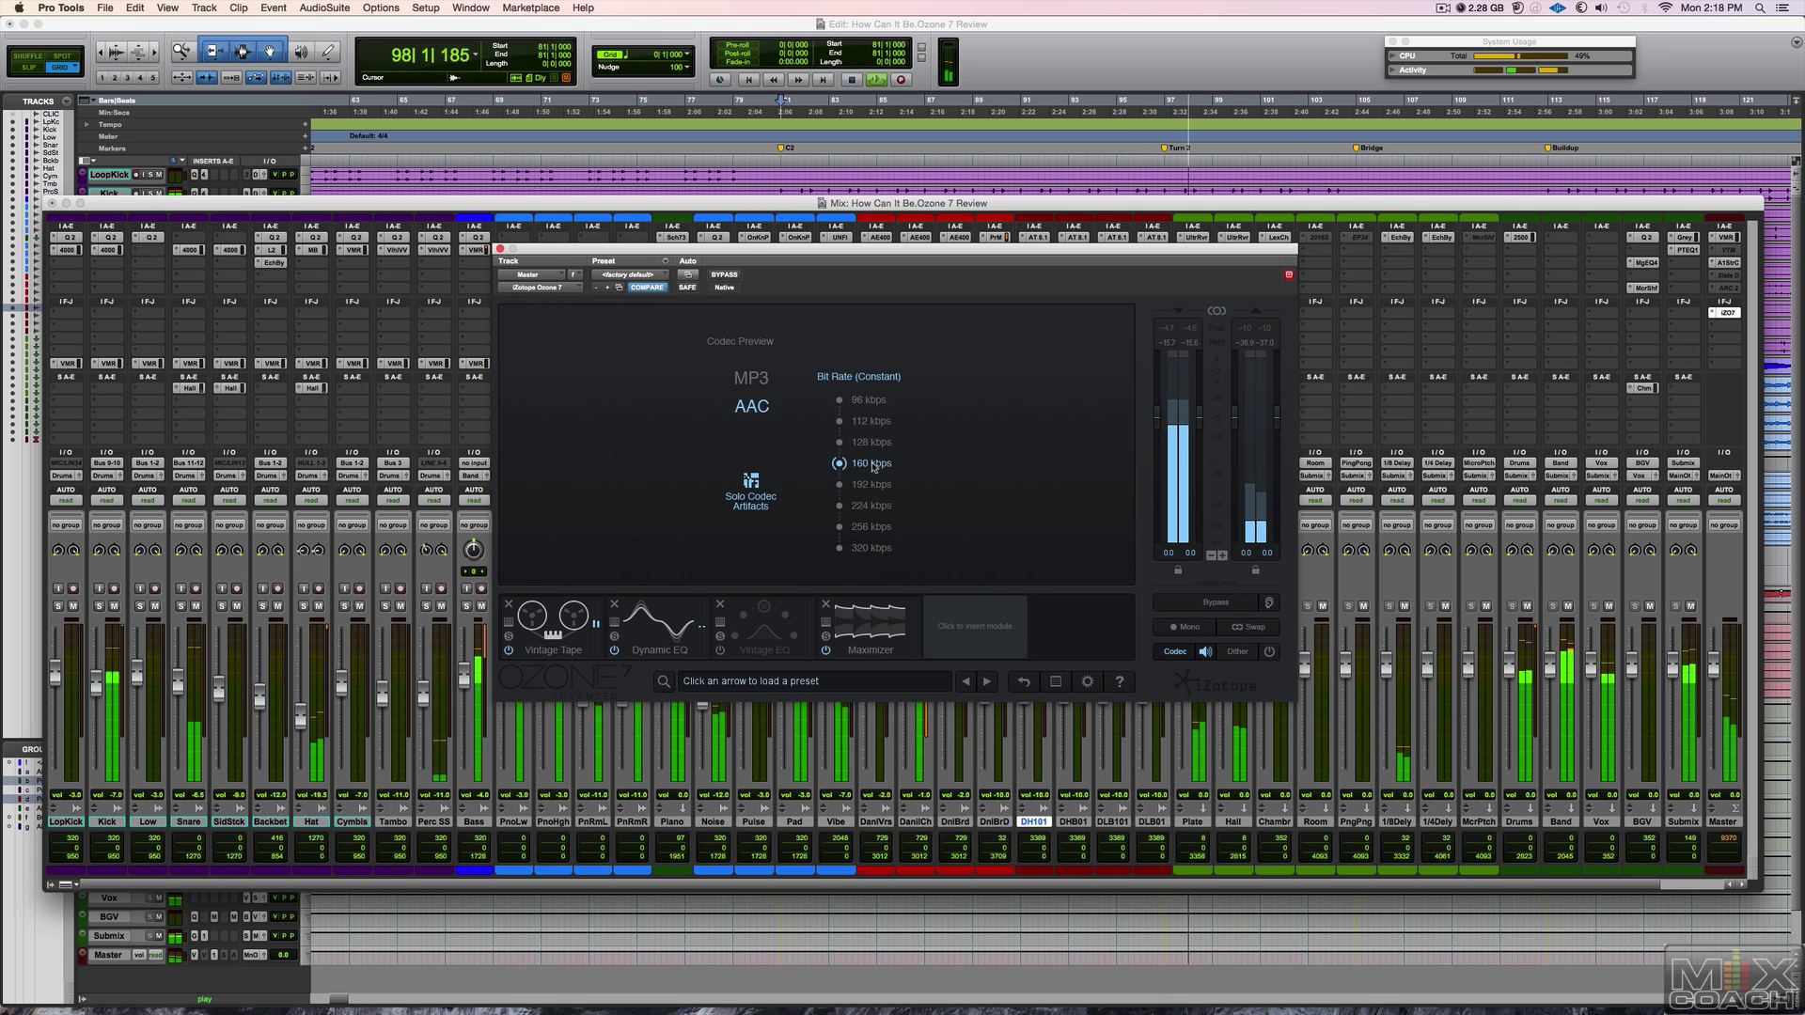
left_click(752, 489)
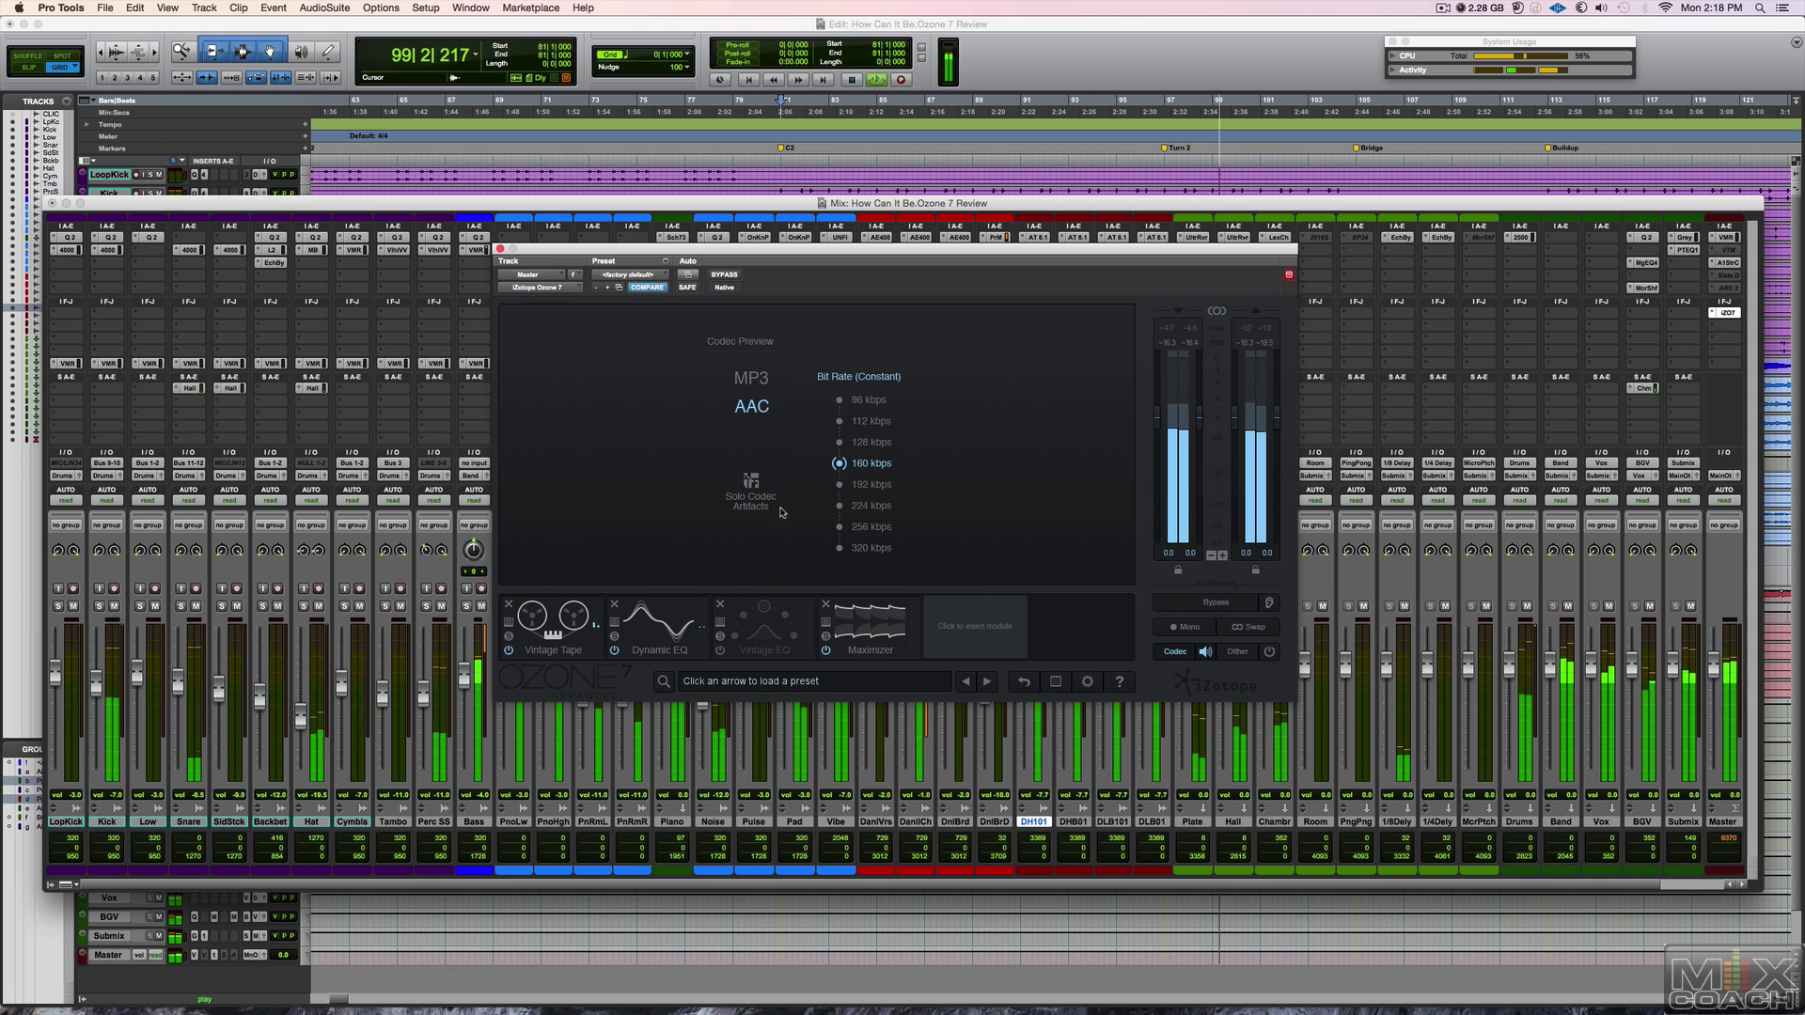
left_click(860, 549)
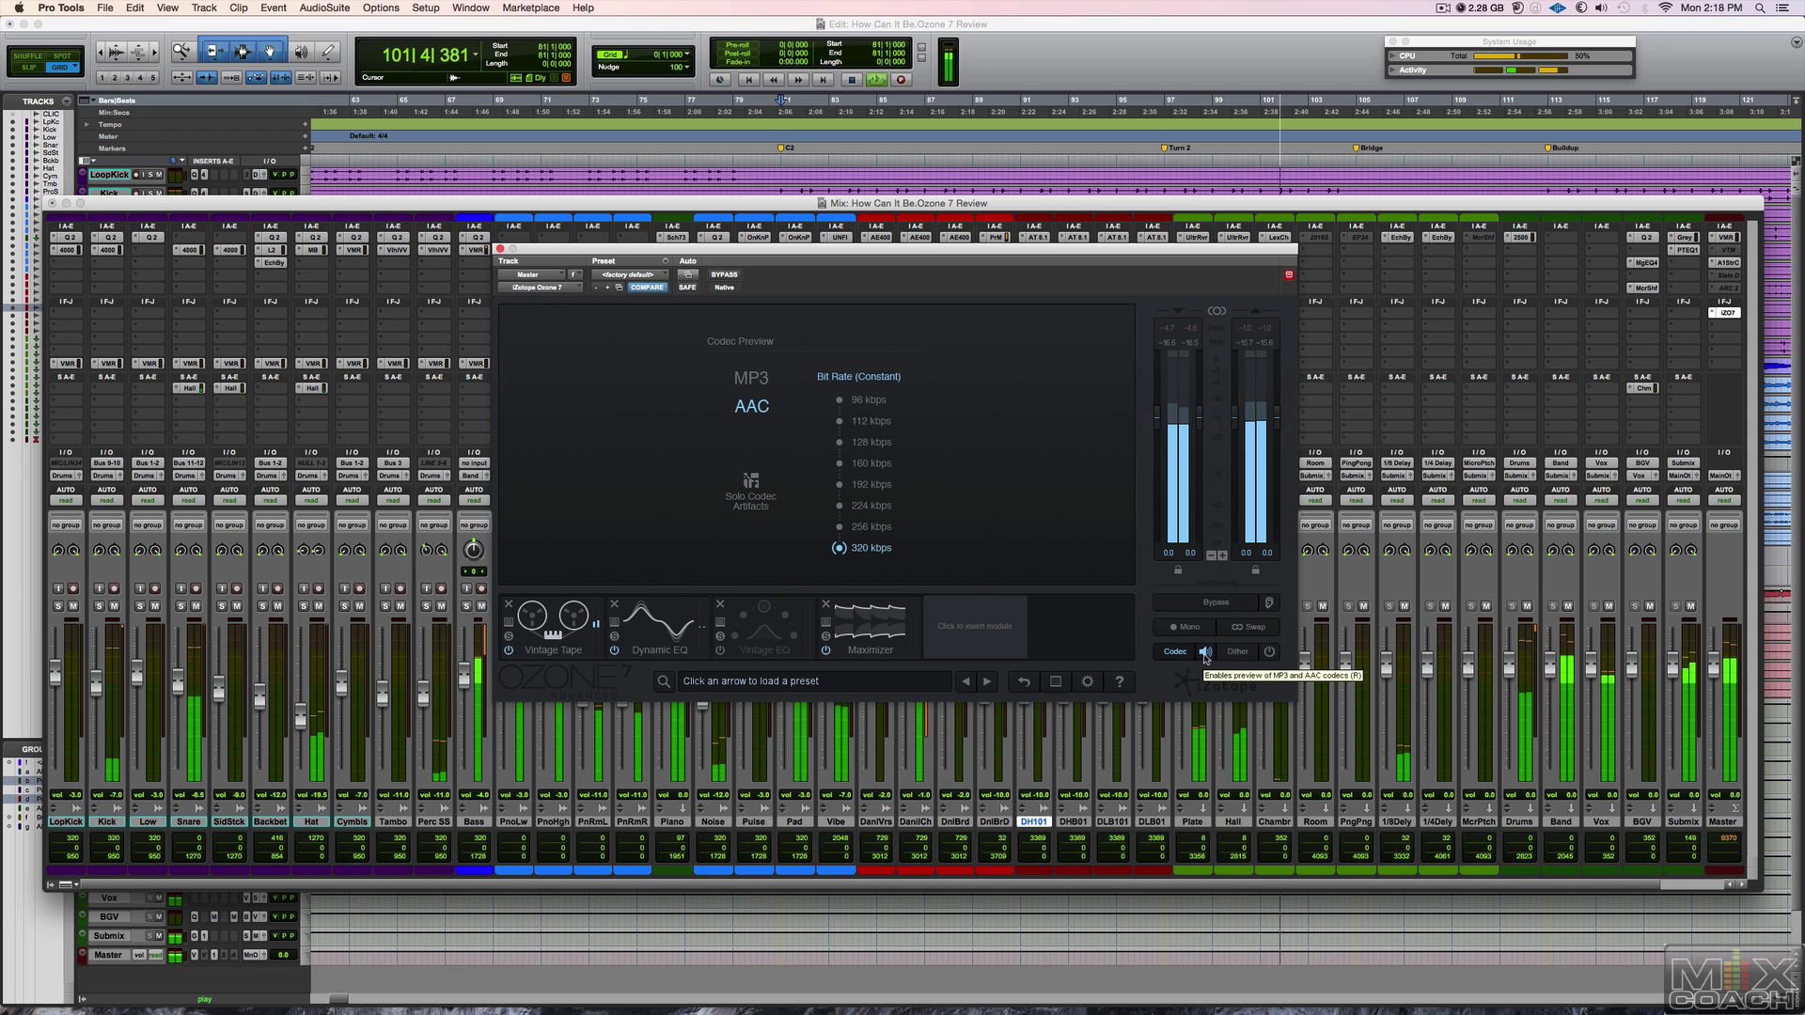
left_click(1205, 652)
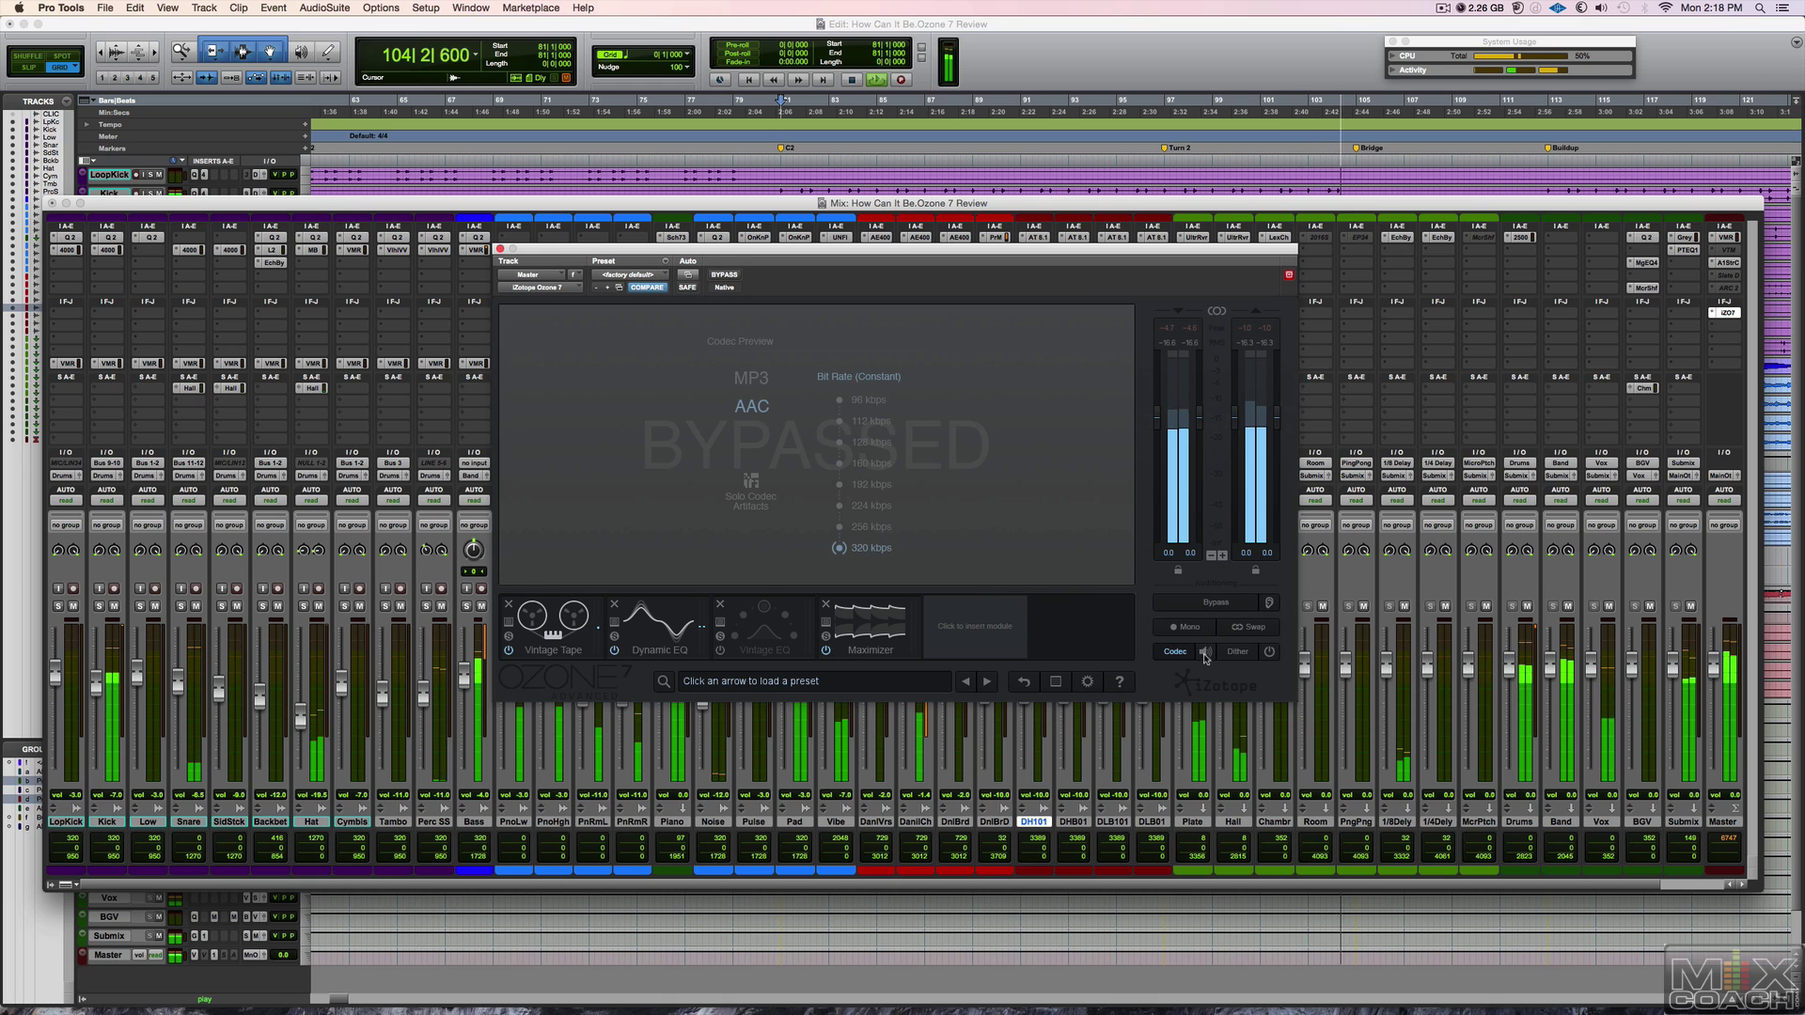
Stop playback, returning the transport to bar 81.
key("space")
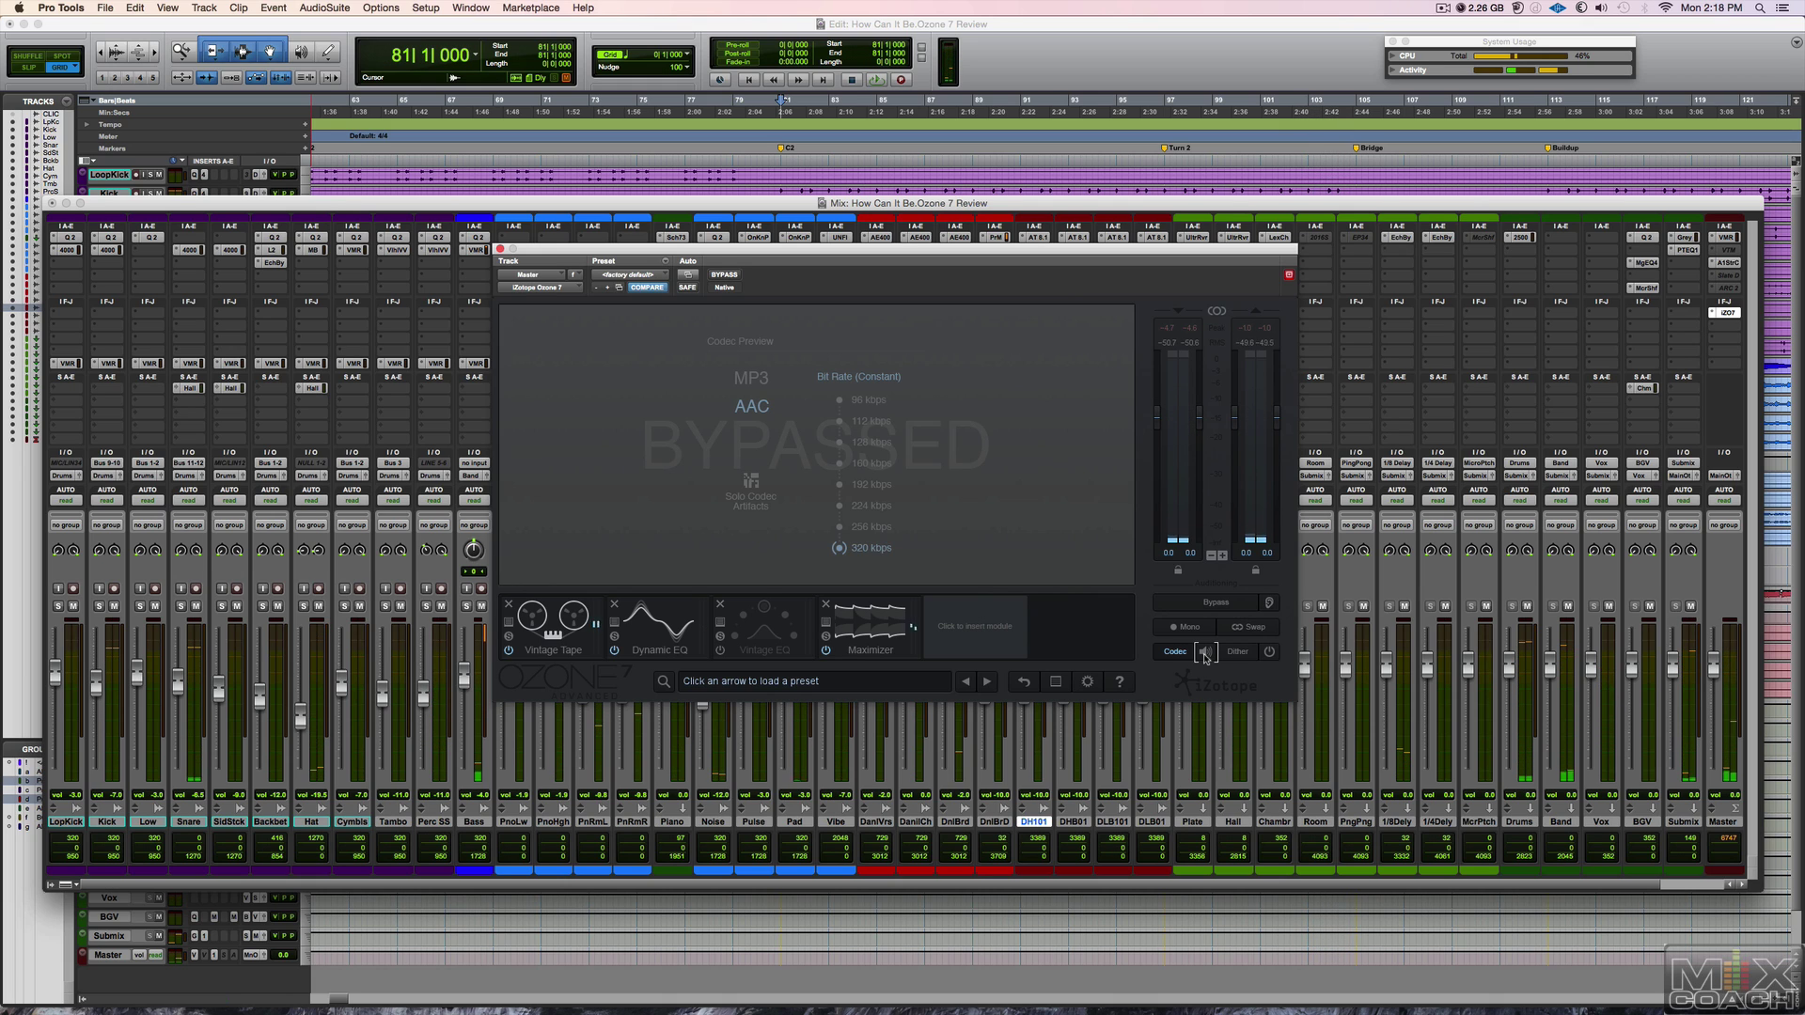